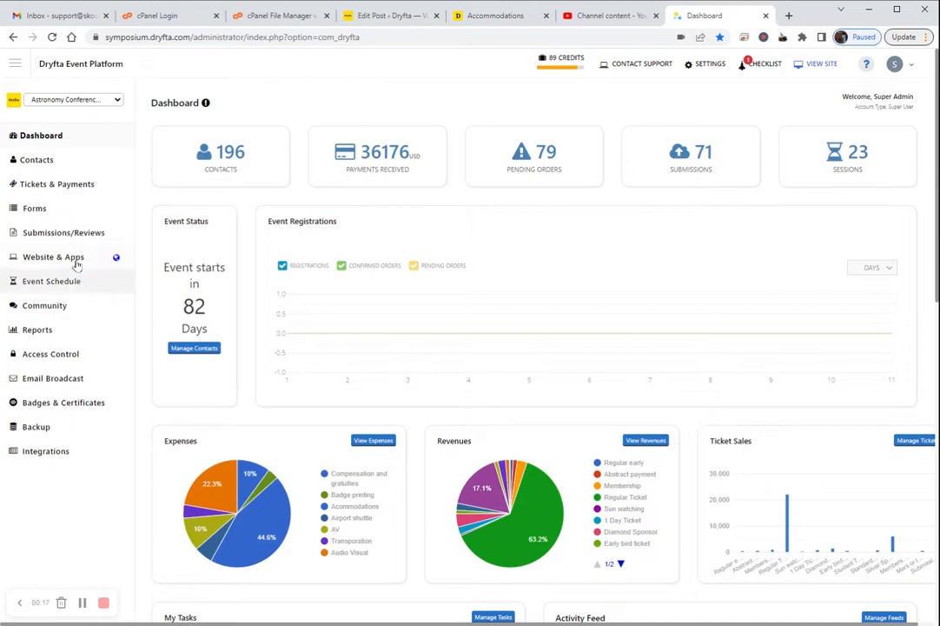
Step: Open the Abstract Book builder for submissions and look over its front cover and first custom content sections
{"action": "left_click", "coordinate": [80, 232]}
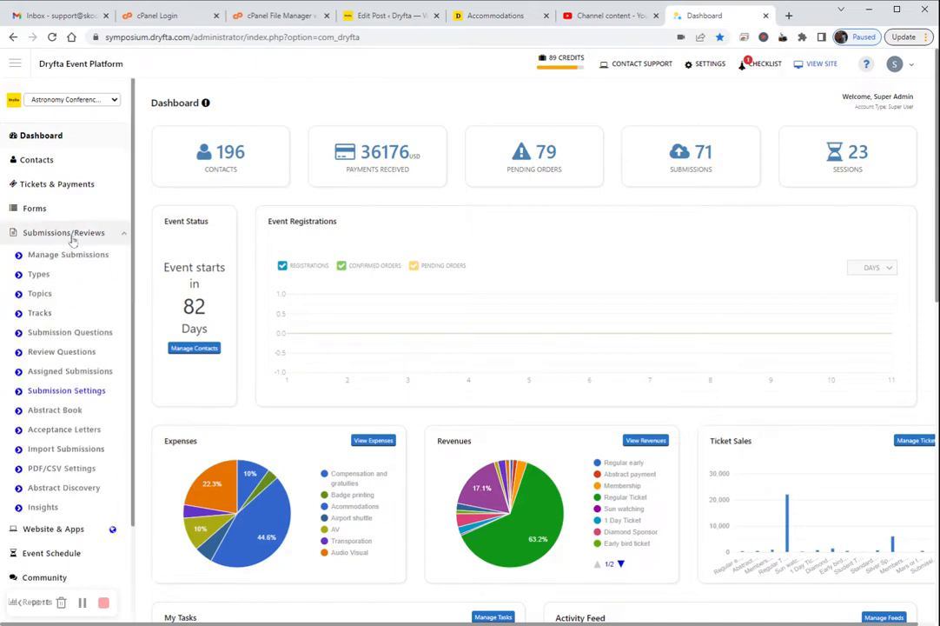
{"action": "left_click", "coordinate": [73, 410]}
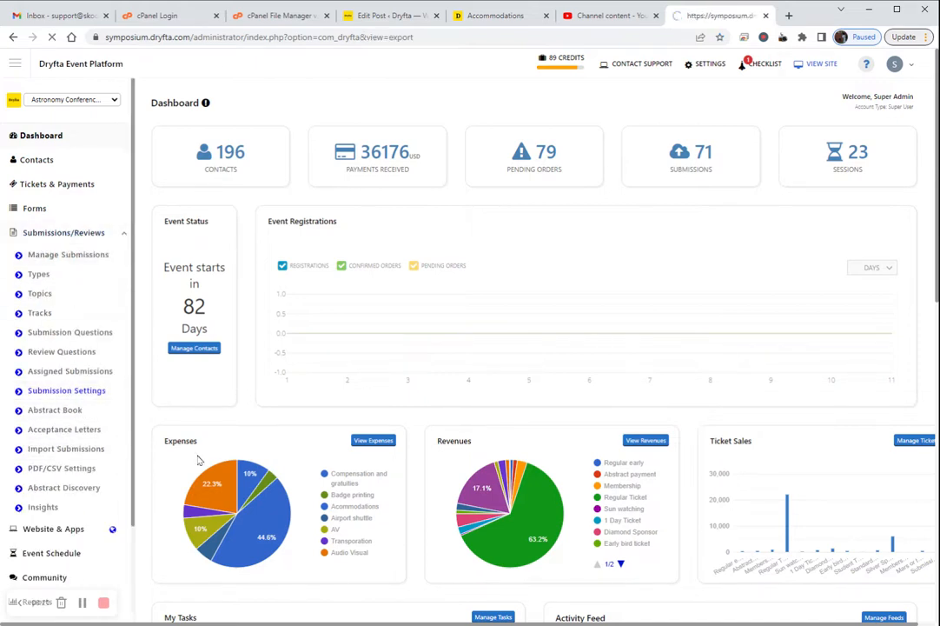
{"action": "scroll", "coordinate": [360, 322], "scroll_direction": "down", "scroll_amount": 4}
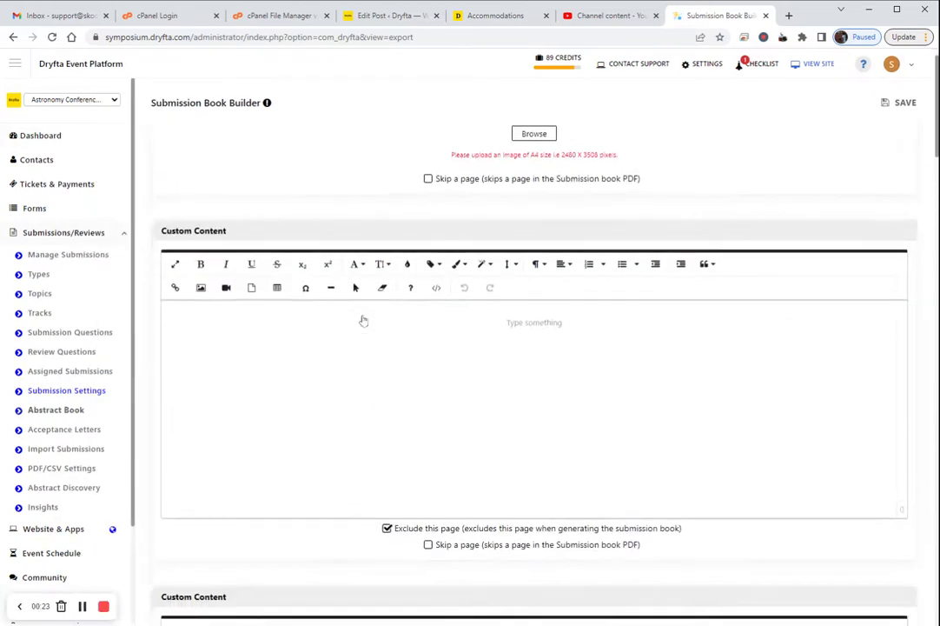
{"action": "scroll", "coordinate": [359, 315], "scroll_direction": "up", "scroll_amount": 5}
{"action": "scroll", "coordinate": [360, 316], "scroll_direction": "down", "scroll_amount": 1}
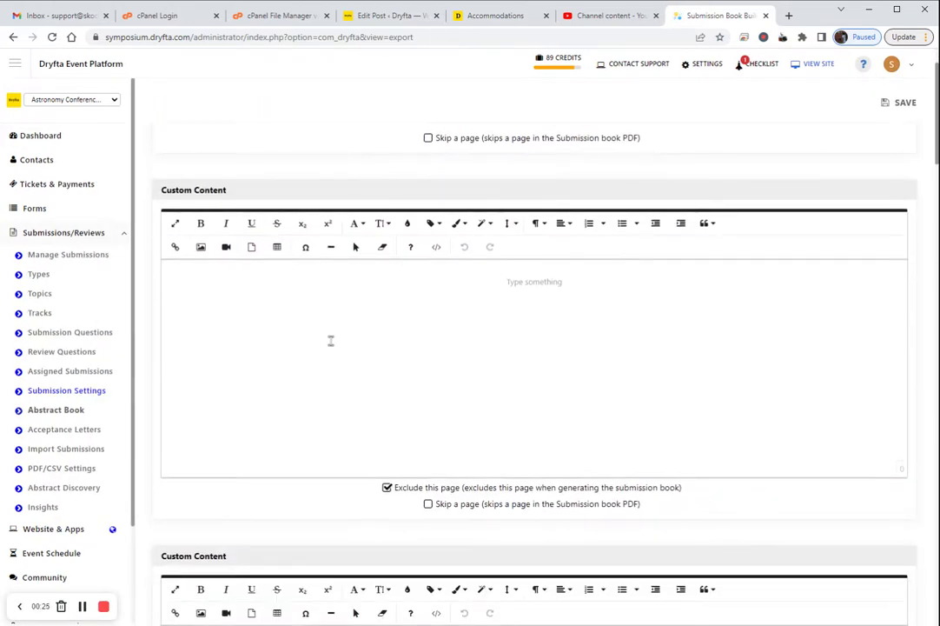
{"action": "scroll", "coordinate": [327, 329], "scroll_direction": "up", "scroll_amount": 1}
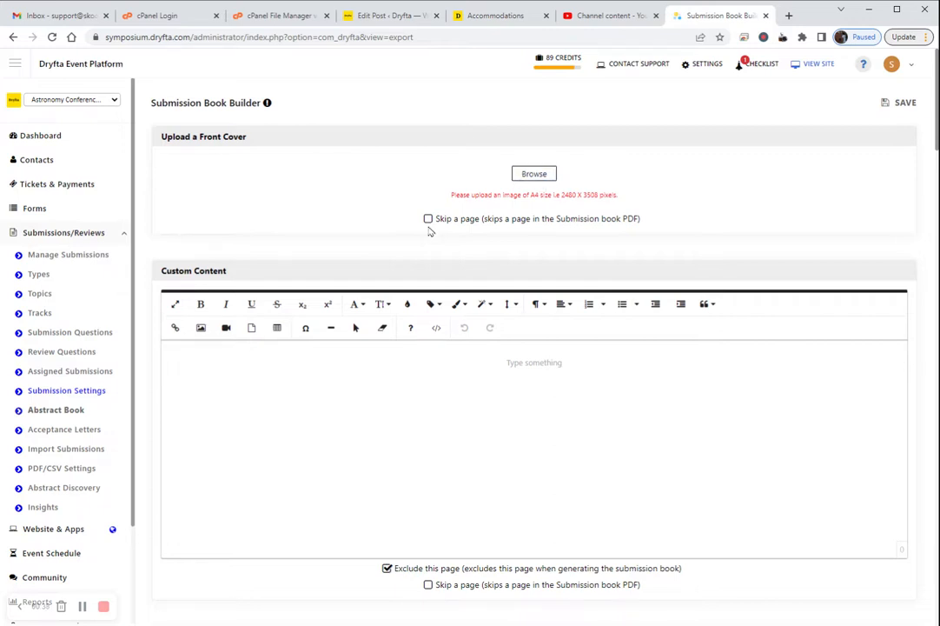
Step: Review the remaining custom content, table of contents, background image and submission layout sections of the book builder
{"action": "scroll", "coordinate": [429, 230], "scroll_direction": "down", "scroll_amount": 4}
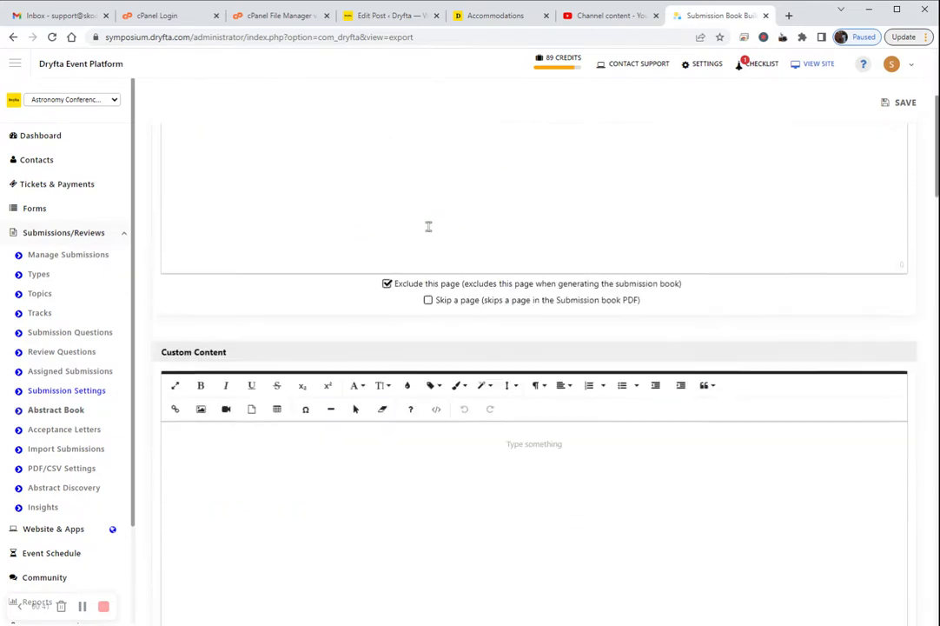
{"action": "scroll", "coordinate": [429, 226], "scroll_direction": "down", "scroll_amount": 8}
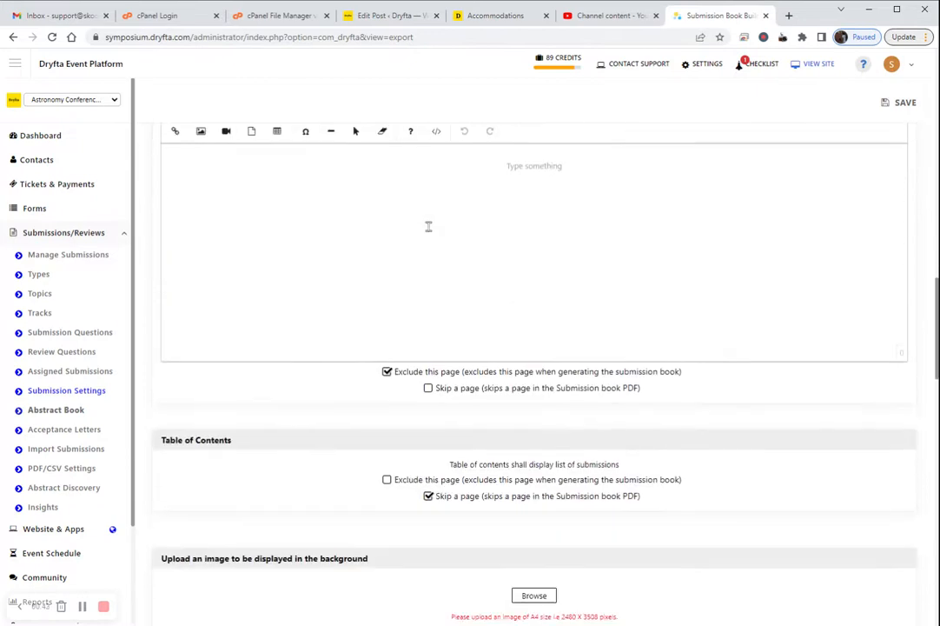
{"action": "scroll", "coordinate": [429, 226], "scroll_direction": "down", "scroll_amount": 1}
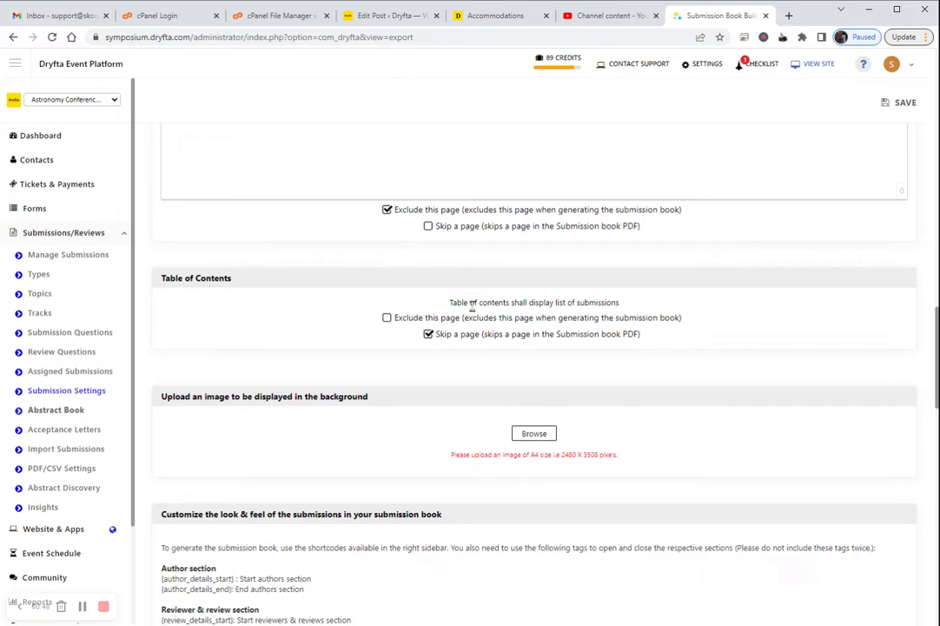
{"action": "scroll", "coordinate": [471, 307], "scroll_direction": "down", "scroll_amount": 2}
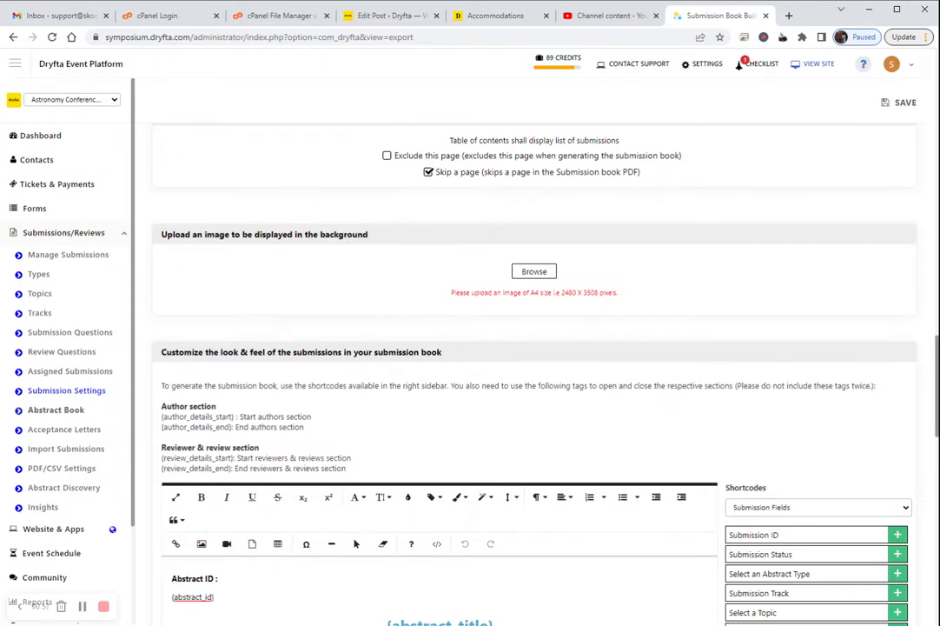
{"action": "scroll", "coordinate": [347, 241], "scroll_direction": "down", "scroll_amount": 2}
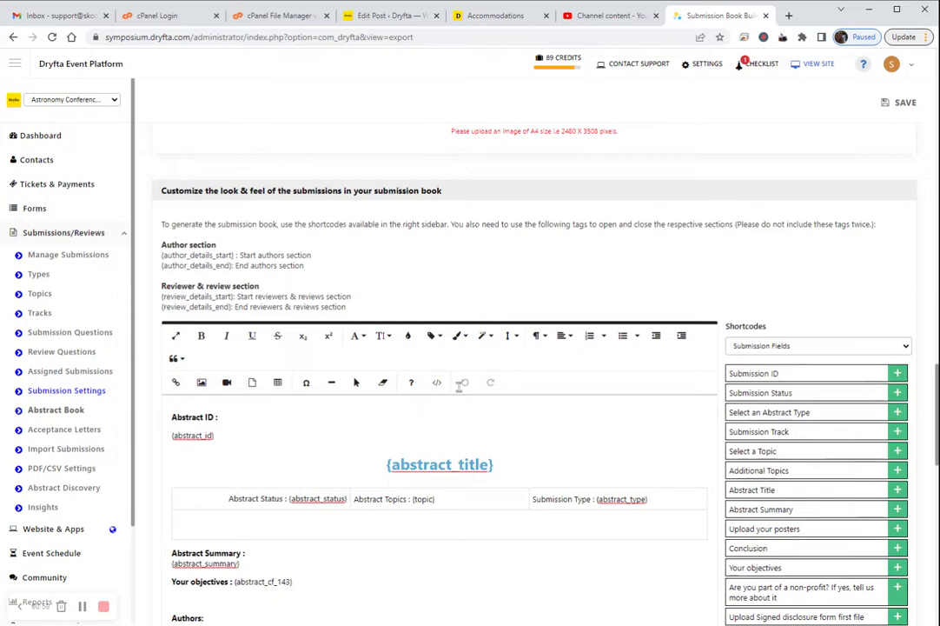
{"action": "scroll", "coordinate": [436, 268], "scroll_direction": "down", "scroll_amount": 2}
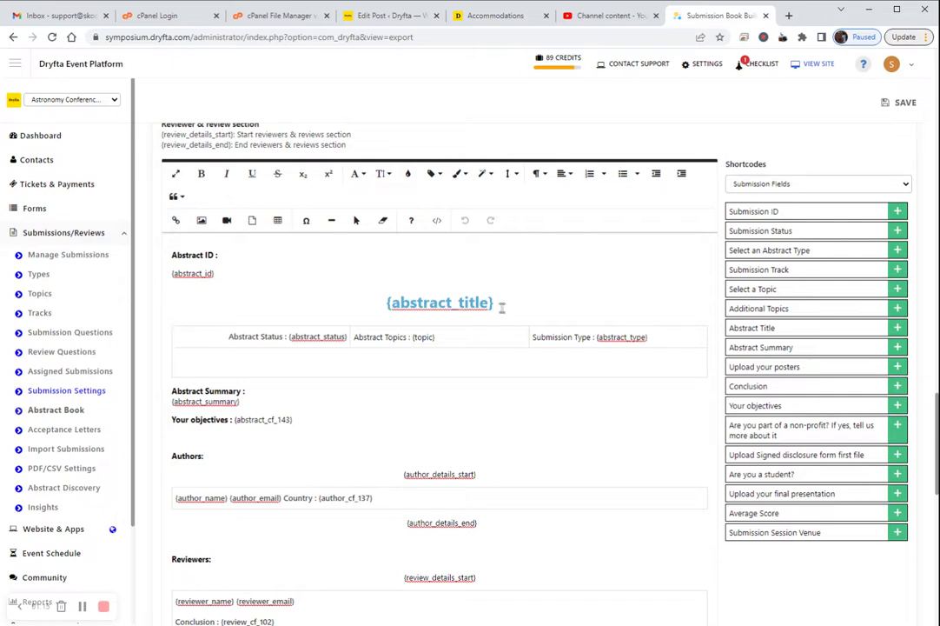
Step: Examine the text colour options for the {abstract_title} shortcode in the submission template, leaving its colour as it is
{"action": "left_click", "coordinate": [413, 303]}
{"action": "left_click_drag", "start_coordinate": [495, 302], "coordinate": [380, 302]}
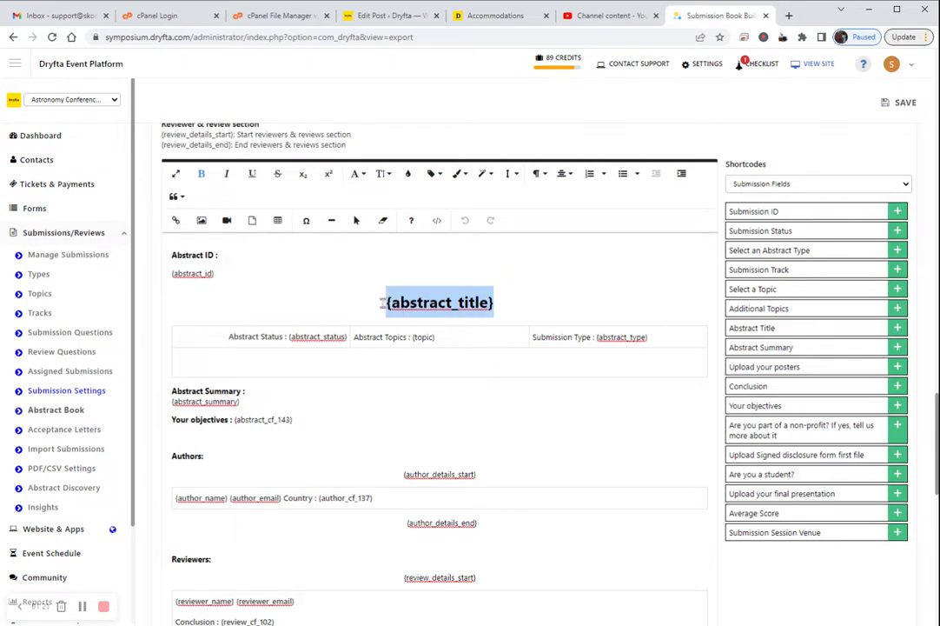
{"action": "left_click", "coordinate": [490, 352]}
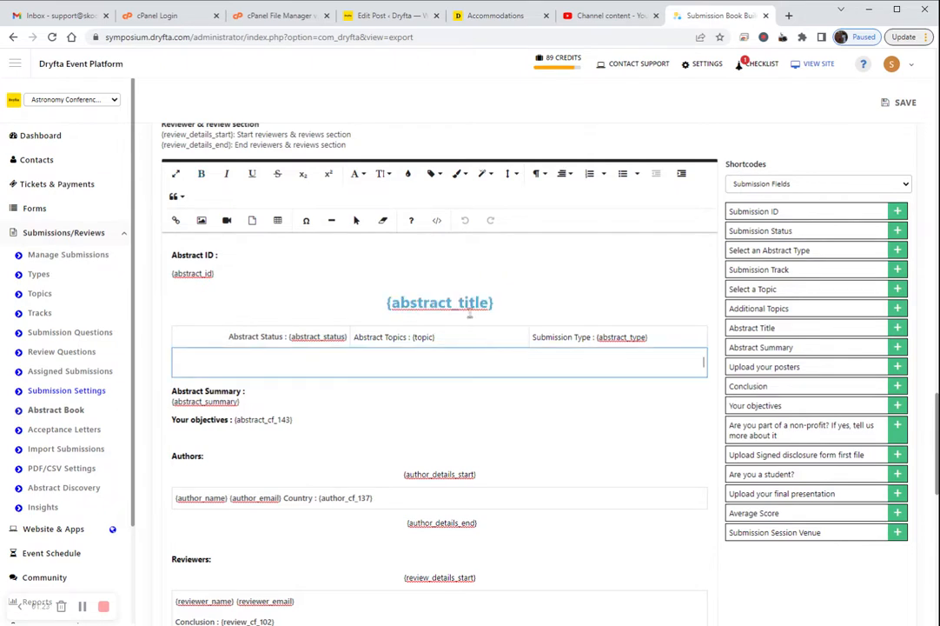
{"action": "left_click_drag", "start_coordinate": [495, 303], "coordinate": [391, 302]}
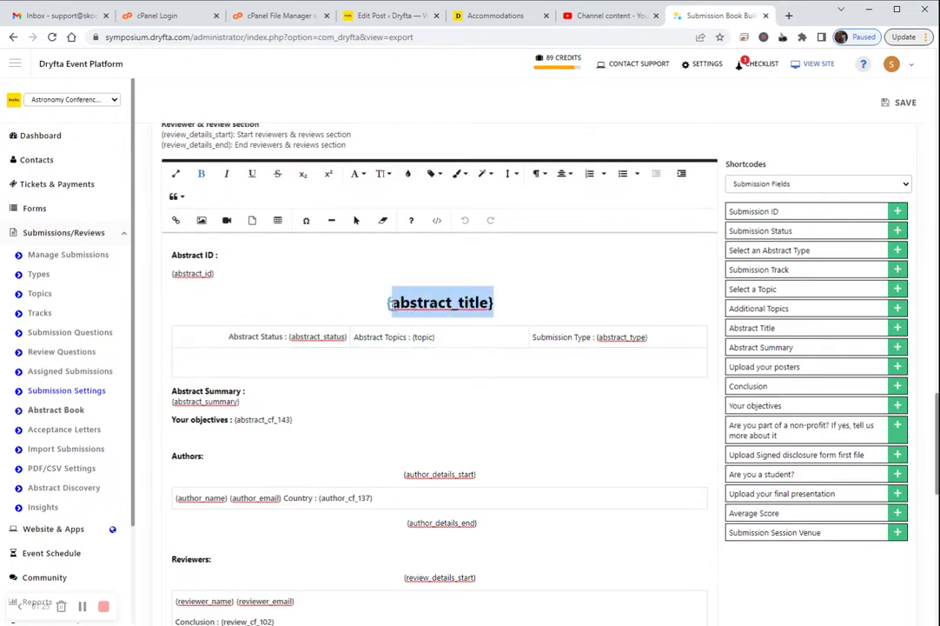
{"action": "left_click", "coordinate": [426, 303]}
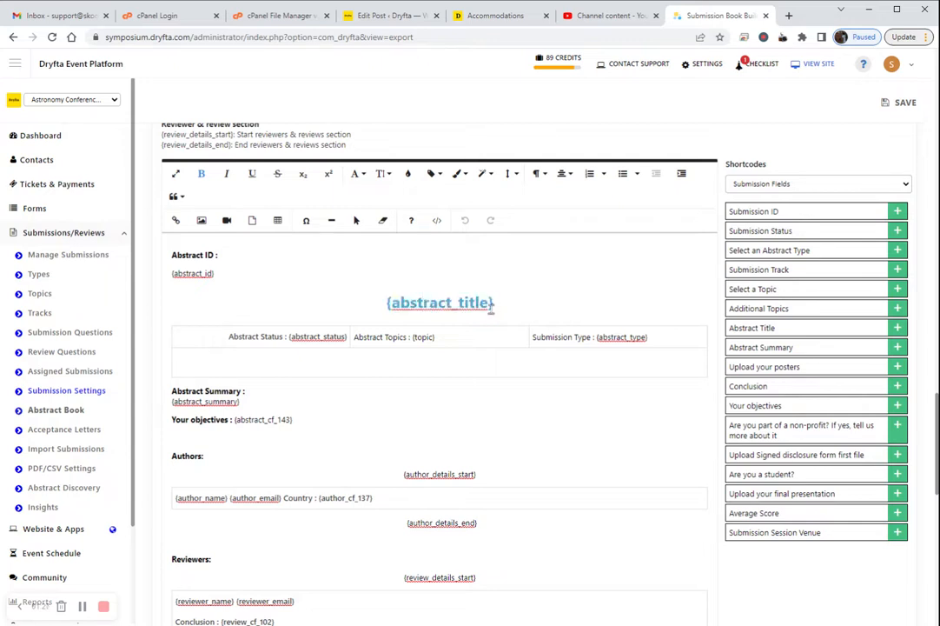
{"action": "left_click_drag", "start_coordinate": [493, 303], "coordinate": [388, 304]}
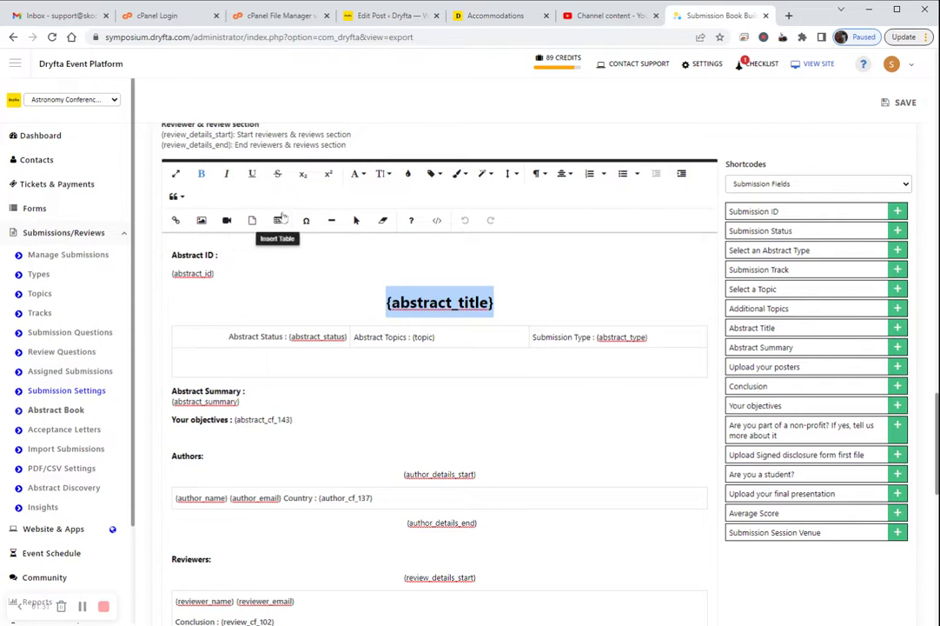
{"action": "scroll", "coordinate": [282, 217], "scroll_direction": "up", "scroll_amount": 1}
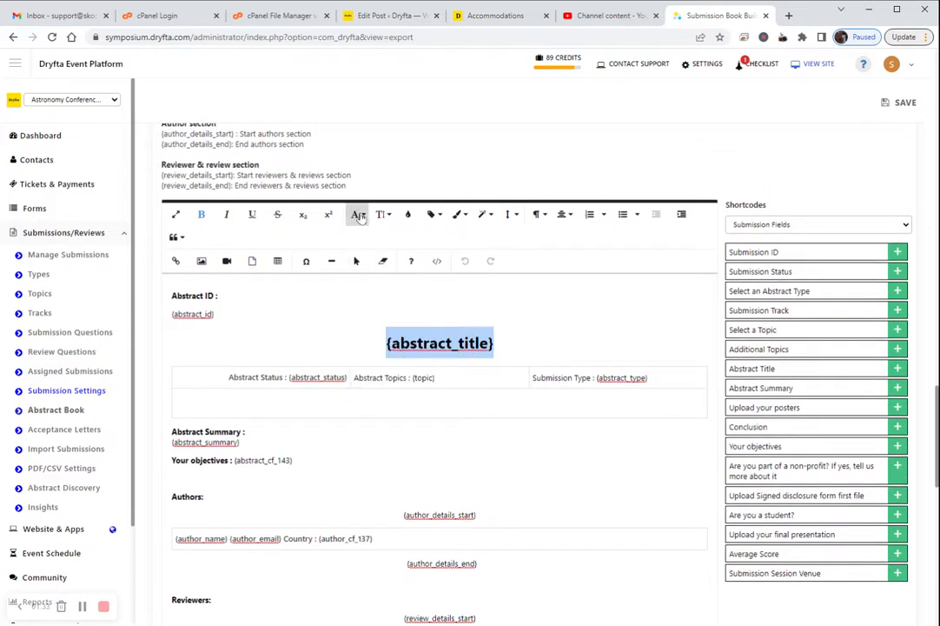
{"action": "left_click", "coordinate": [408, 213]}
{"action": "scroll", "coordinate": [332, 331], "scroll_direction": "up", "scroll_amount": 1}
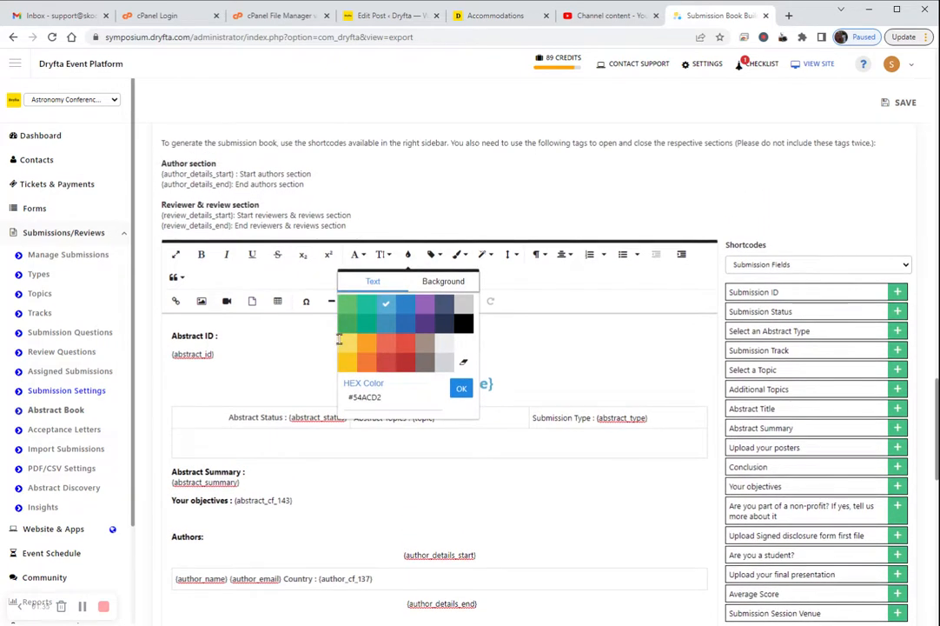
{"action": "left_click", "coordinate": [313, 399]}
Step: Inspect the abstract status, topics and submission type cells and the objectives line in the submission template
{"action": "scroll", "coordinate": [432, 406], "scroll_direction": "down", "scroll_amount": 5}
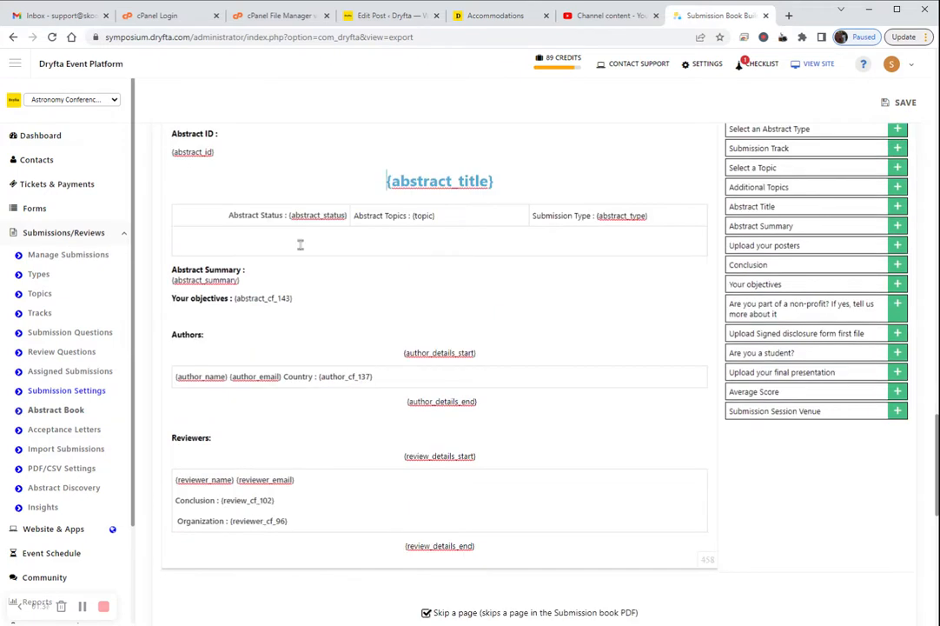
{"action": "left_click", "coordinate": [308, 215]}
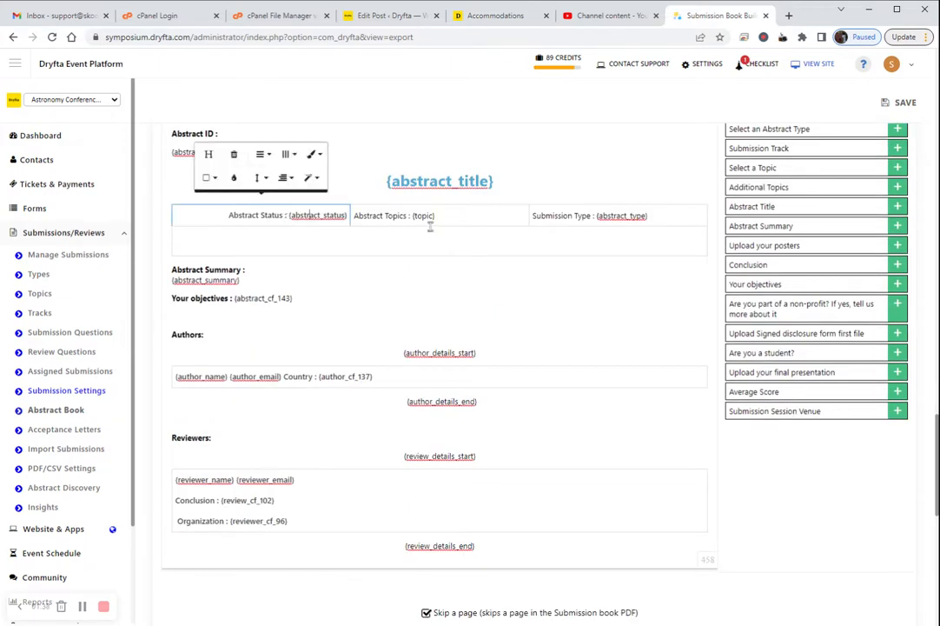
{"action": "left_click", "coordinate": [389, 216]}
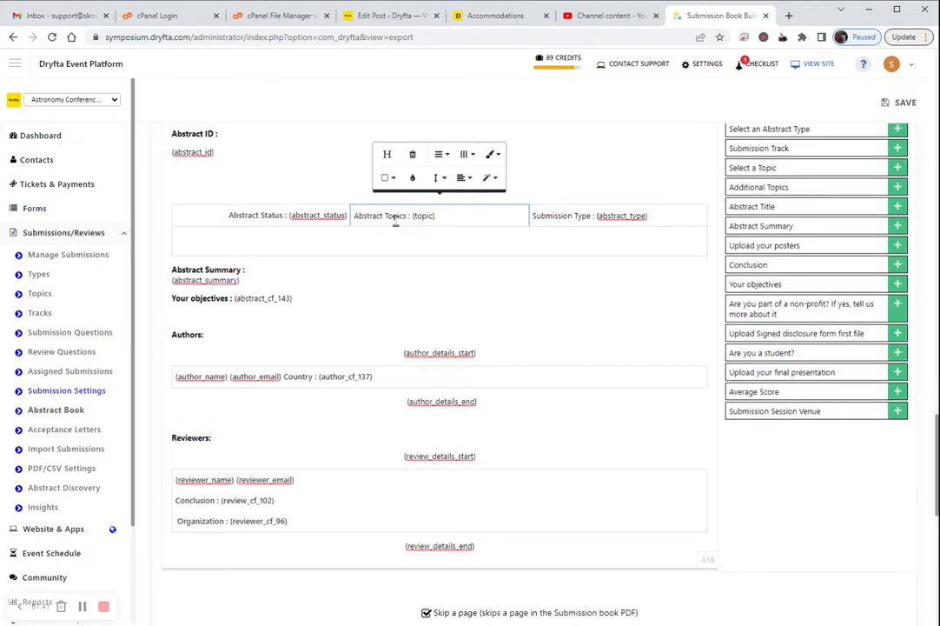
{"action": "left_click", "coordinate": [591, 217]}
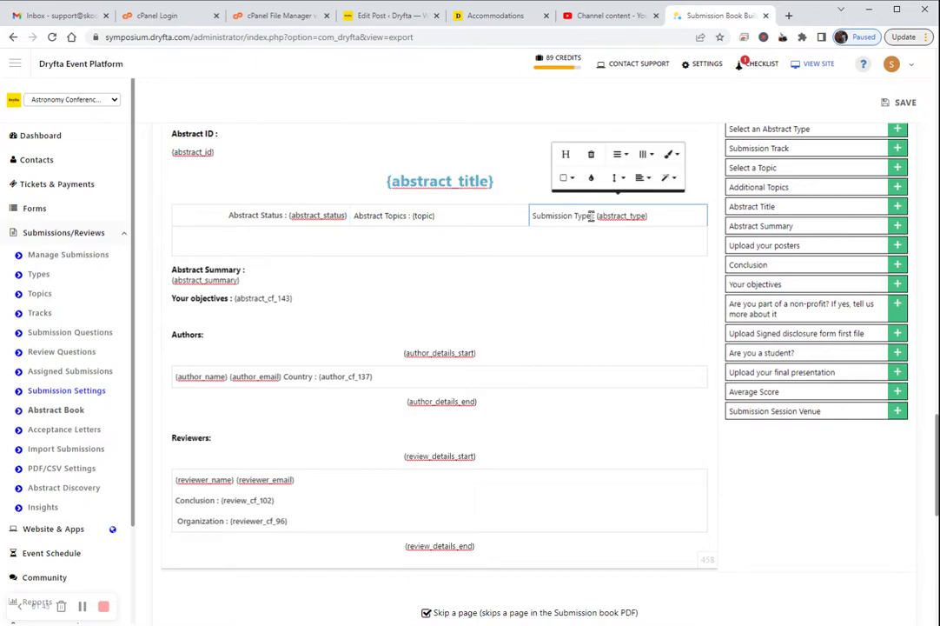
{"action": "left_click", "coordinate": [245, 298]}
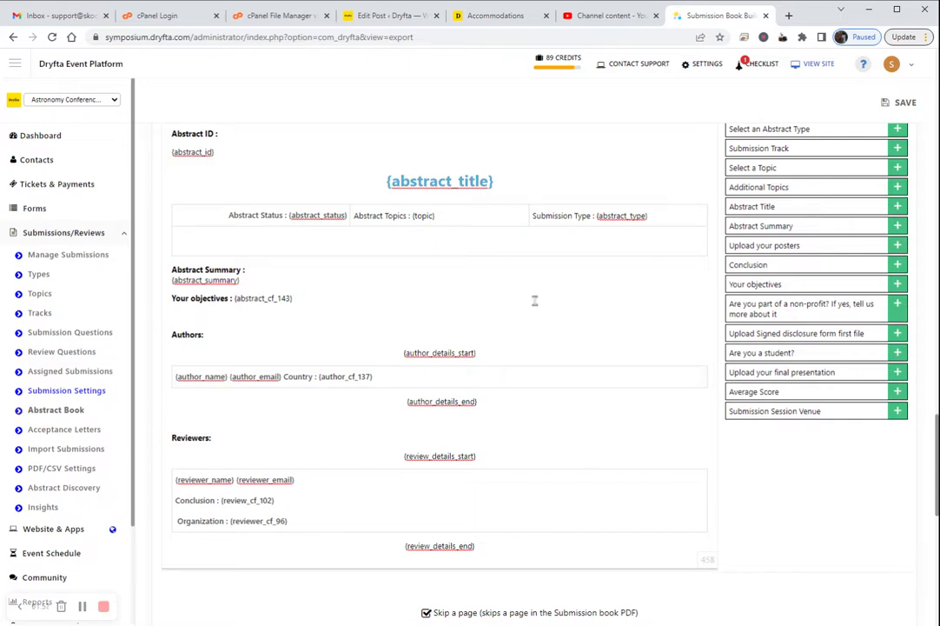
Step: Insert the submission shortcode "Are you part of a non-profit? If yes, tell us more about it" below Your objectives
{"action": "scroll", "coordinate": [608, 295], "scroll_direction": "up", "scroll_amount": 3}
{"action": "scroll", "coordinate": [632, 335], "scroll_direction": "down", "scroll_amount": 1}
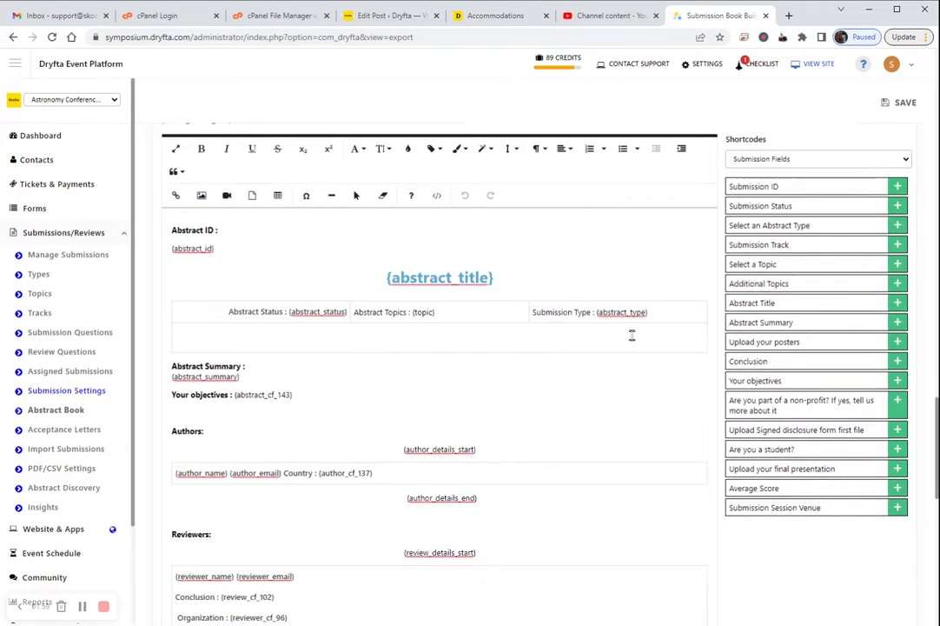
{"action": "scroll", "coordinate": [643, 336], "scroll_direction": "down", "scroll_amount": 1}
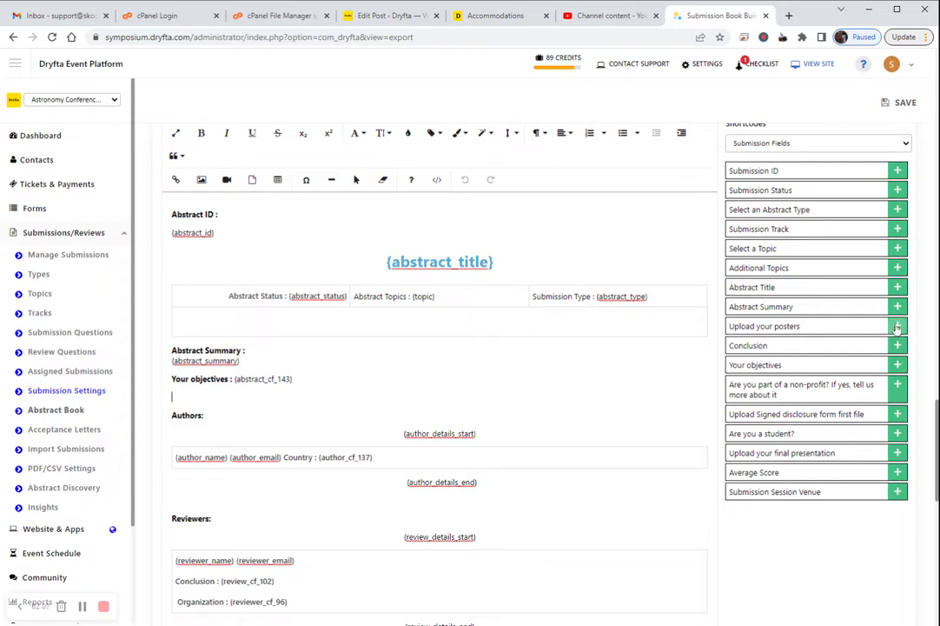
{"action": "left_click", "coordinate": [897, 389]}
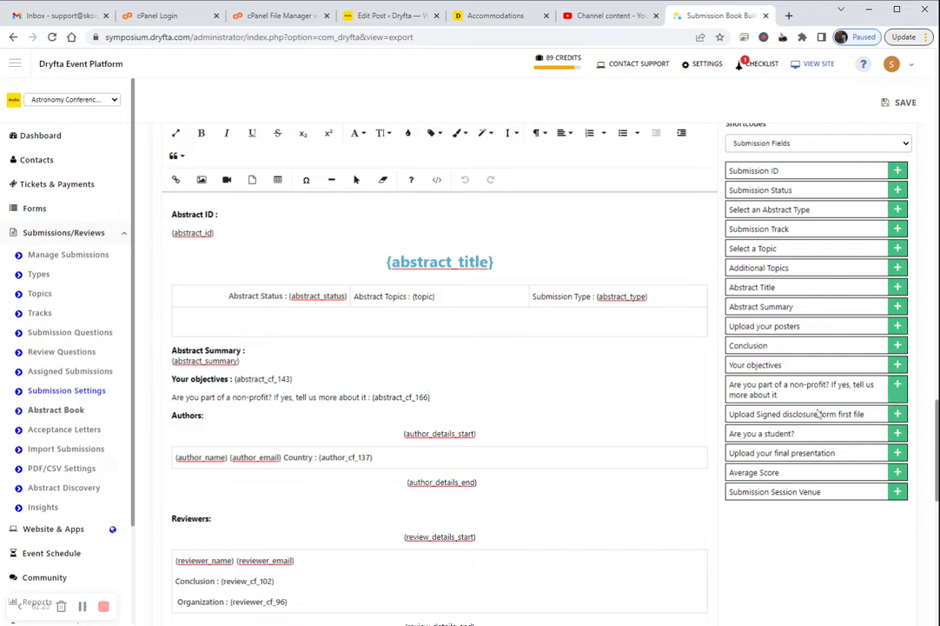
Step: Make the non-profit question label bold and add an empty line between its shortcode and the Authors heading
{"action": "left_click_drag", "start_coordinate": [372, 397], "coordinate": [166, 396]}
{"action": "key", "text": "ctrl+b"}
{"action": "left_click", "coordinate": [252, 397]}
{"action": "scroll", "coordinate": [263, 350], "scroll_direction": "down", "scroll_amount": 1}
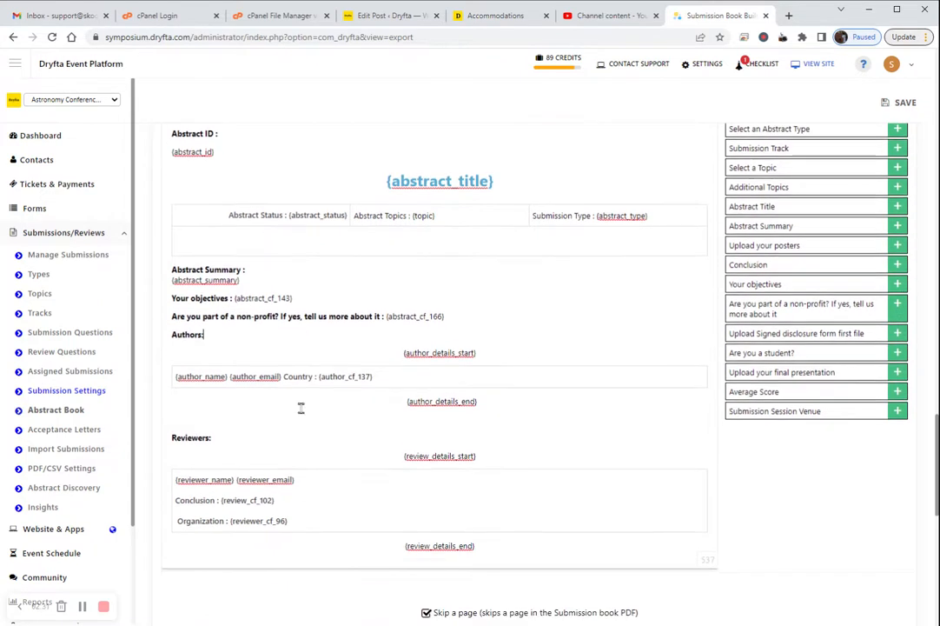
{"action": "left_click", "coordinate": [481, 318]}
{"action": "key", "text": "Return"}
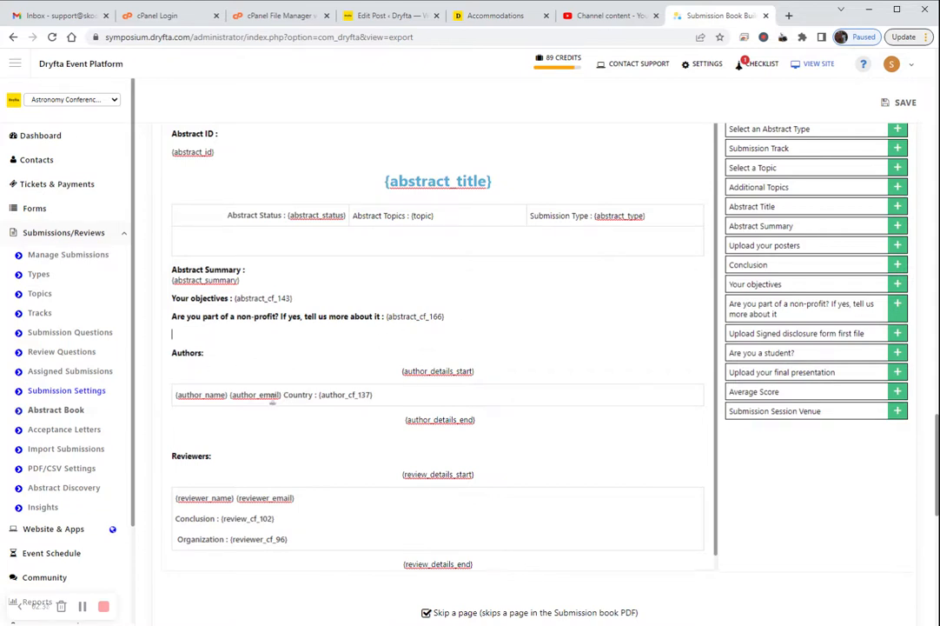
Step: Place the cursor in the author details row and switch the shortcode list to Author Fields
{"action": "left_click", "coordinate": [242, 398]}
{"action": "scroll", "coordinate": [747, 365], "scroll_direction": "up", "scroll_amount": 3}
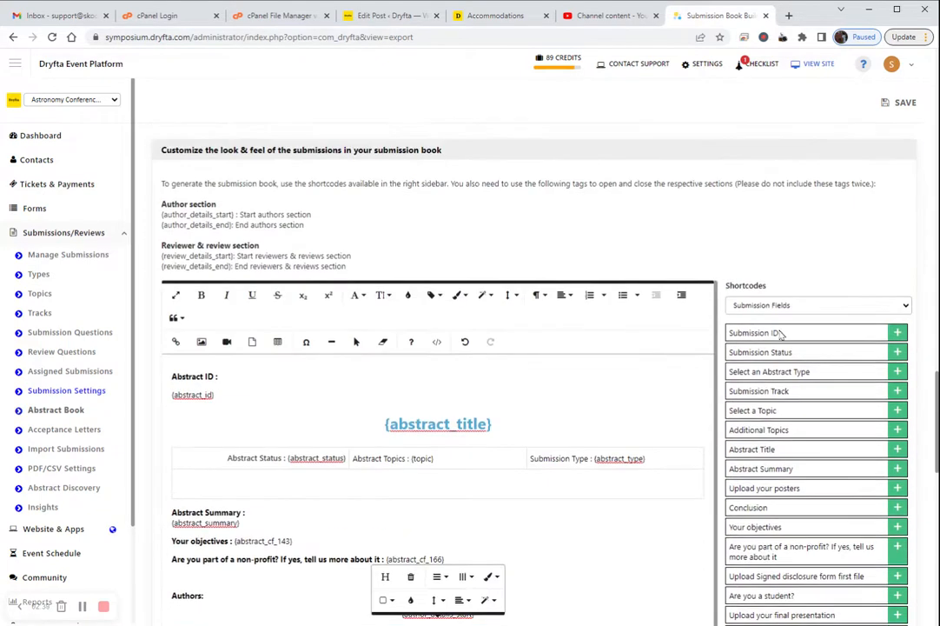
{"action": "left_click", "coordinate": [780, 306]}
{"action": "left_click", "coordinate": [759, 331]}
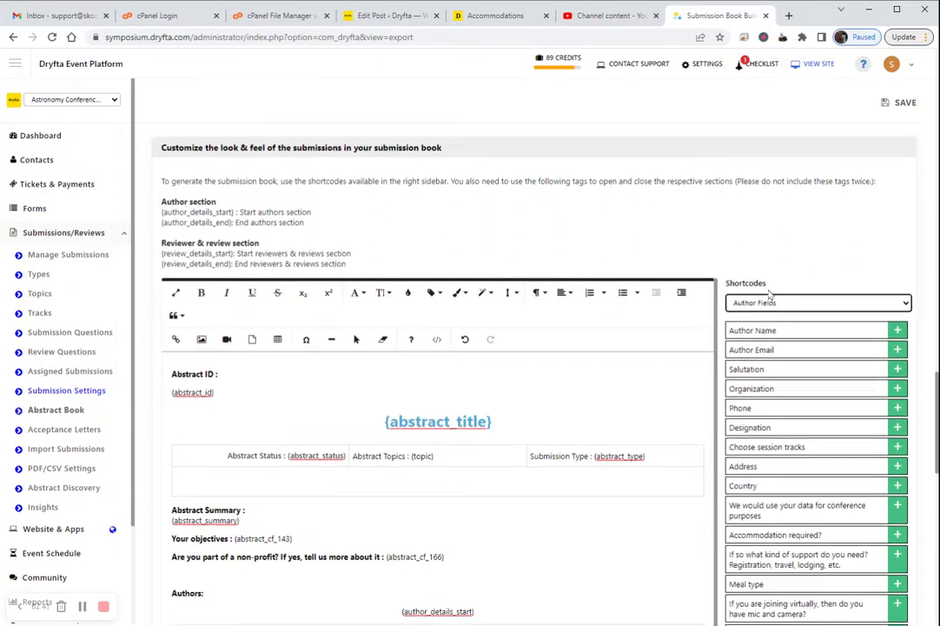
Step: Examine the author details row and its {author_details_start} tag against the author section tag instructions above the editor
{"action": "scroll", "coordinate": [760, 287], "scroll_direction": "down", "scroll_amount": 2}
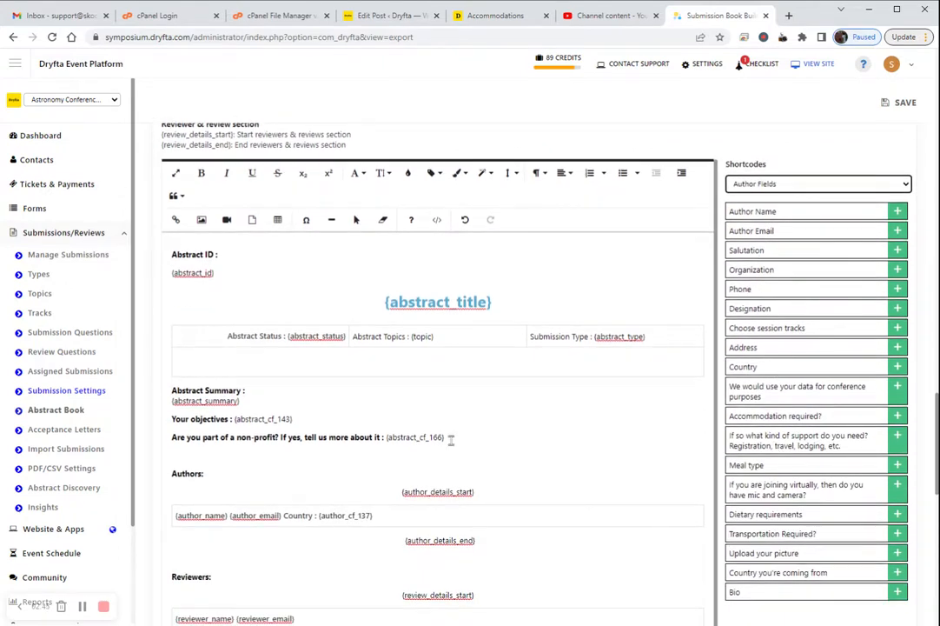
{"action": "scroll", "coordinate": [451, 436], "scroll_direction": "down", "scroll_amount": 1}
{"action": "left_click", "coordinate": [379, 504]}
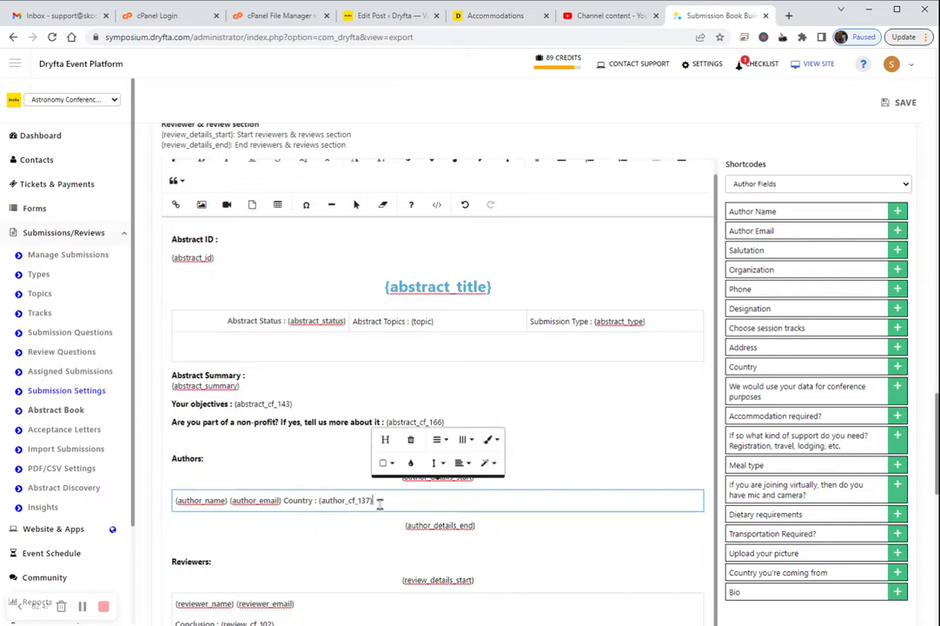
{"action": "left_click", "coordinate": [205, 458]}
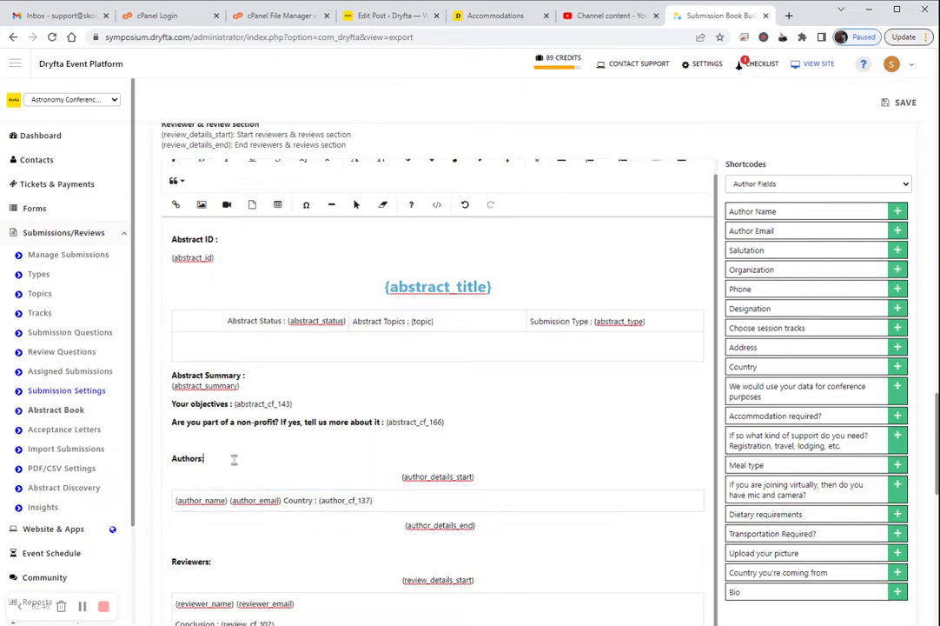
{"action": "triple_click", "coordinate": [437, 476]}
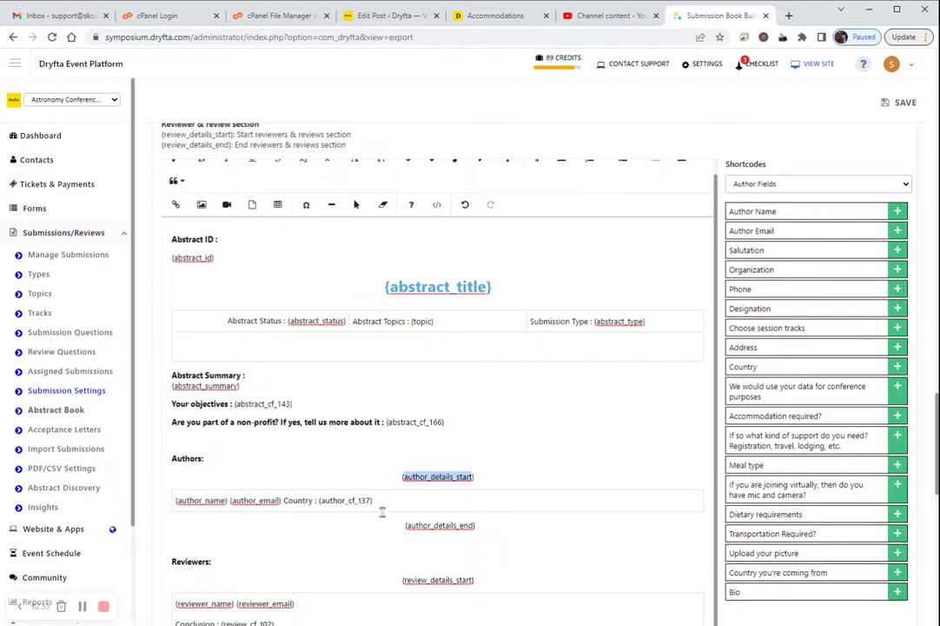
{"action": "scroll", "coordinate": [322, 432], "scroll_direction": "up", "scroll_amount": 2}
{"action": "scroll", "coordinate": [319, 492], "scroll_direction": "up", "scroll_amount": 2}
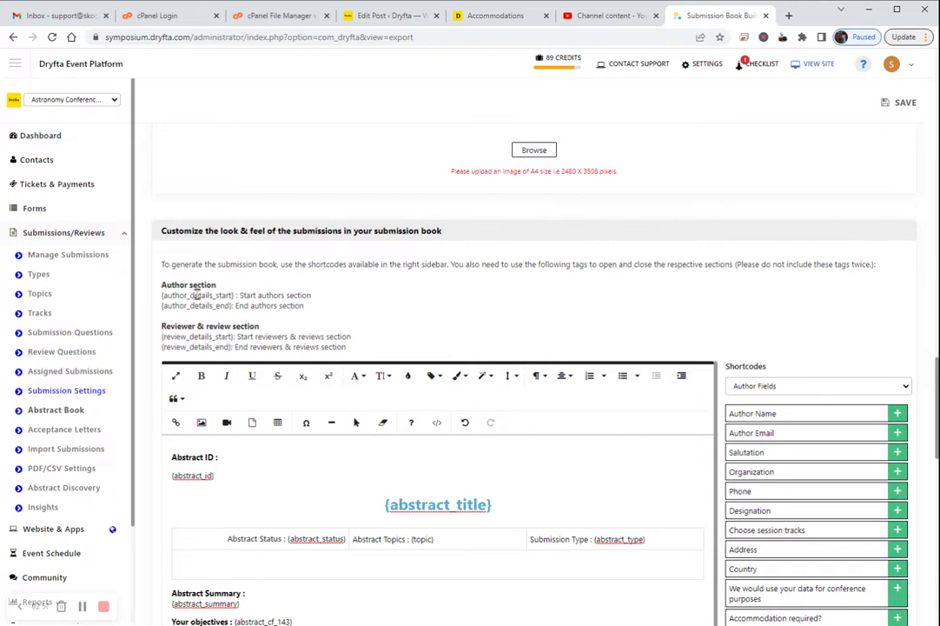
Step: Compare the {author_details_start} and {author_details_end} tags in the author section instructions with those surrounding the author details row
{"action": "left_click_drag", "start_coordinate": [162, 296], "coordinate": [312, 295]}
{"action": "left_click", "coordinate": [206, 296]}
{"action": "scroll", "coordinate": [211, 306], "scroll_direction": "down", "scroll_amount": 6}
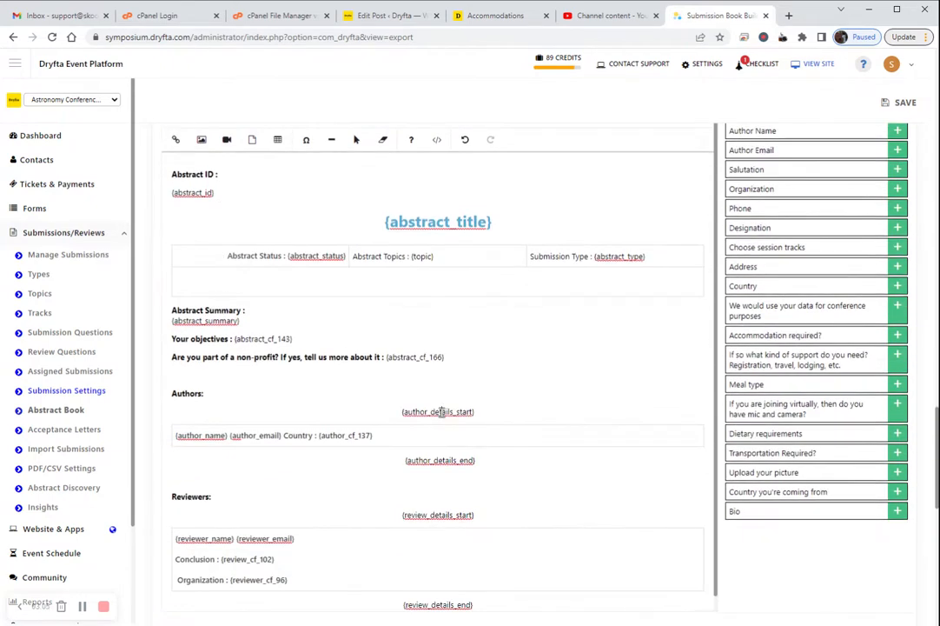
{"action": "double_click", "coordinate": [441, 396]}
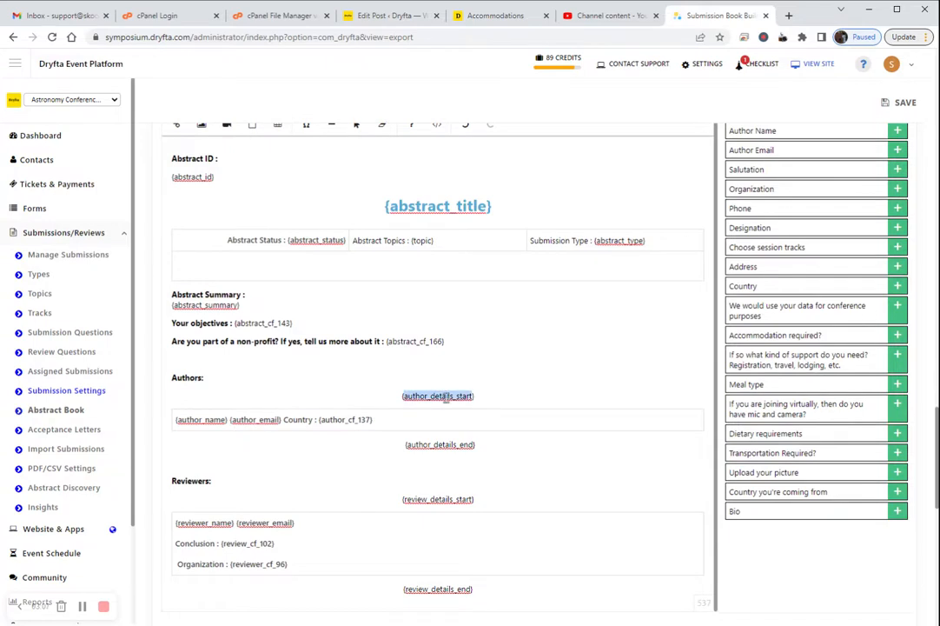
{"action": "double_click", "coordinate": [440, 445]}
Step: Insert the author Organization shortcode on a new line below the name, email and country in the author details row
{"action": "left_click", "coordinate": [395, 419]}
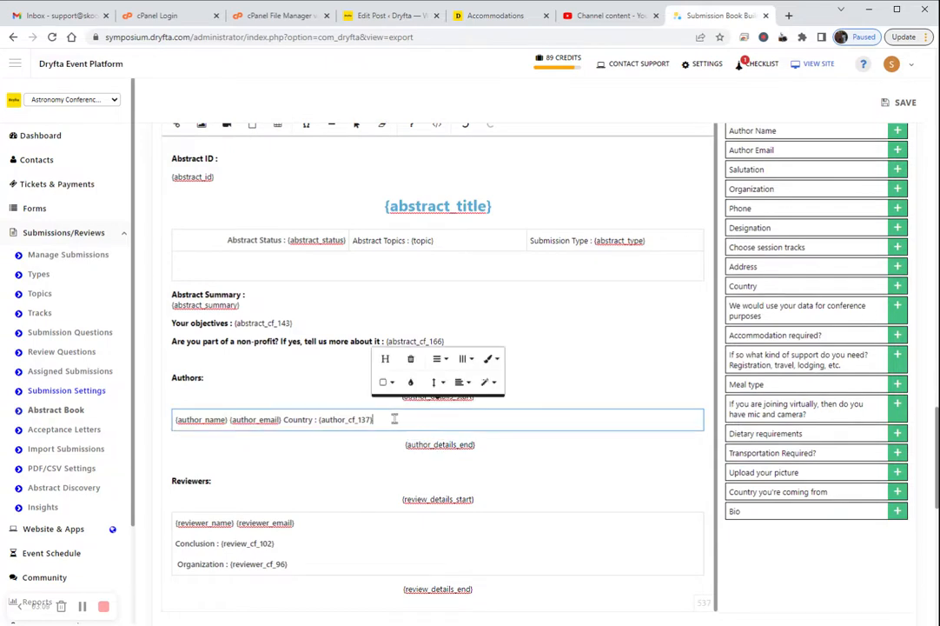
{"action": "key", "text": "Return"}
{"action": "left_click", "coordinate": [384, 424]}
{"action": "left_click", "coordinate": [387, 437]}
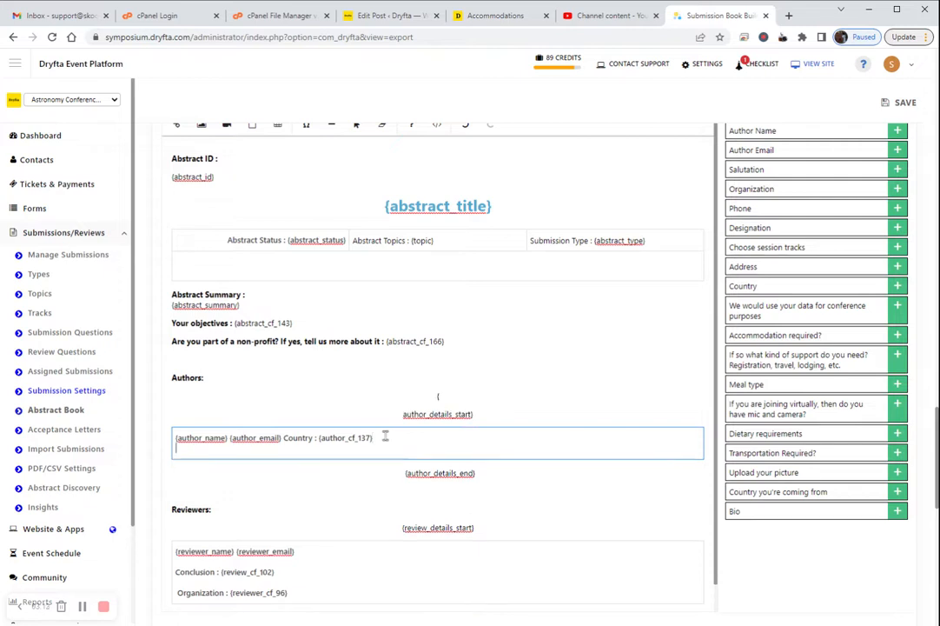
{"action": "key", "text": "Return"}
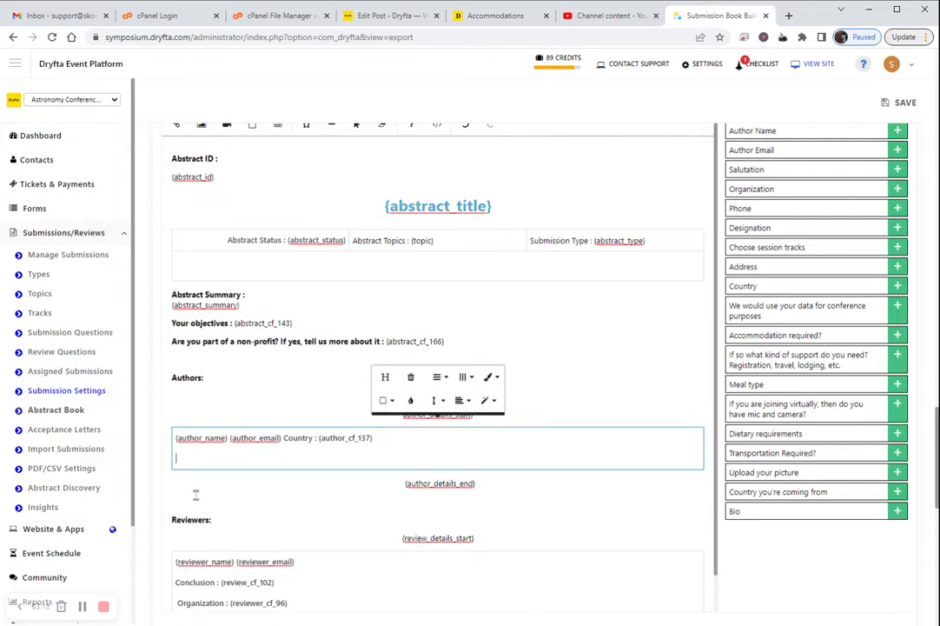
{"action": "scroll", "coordinate": [161, 458], "scroll_direction": "down", "scroll_amount": 1}
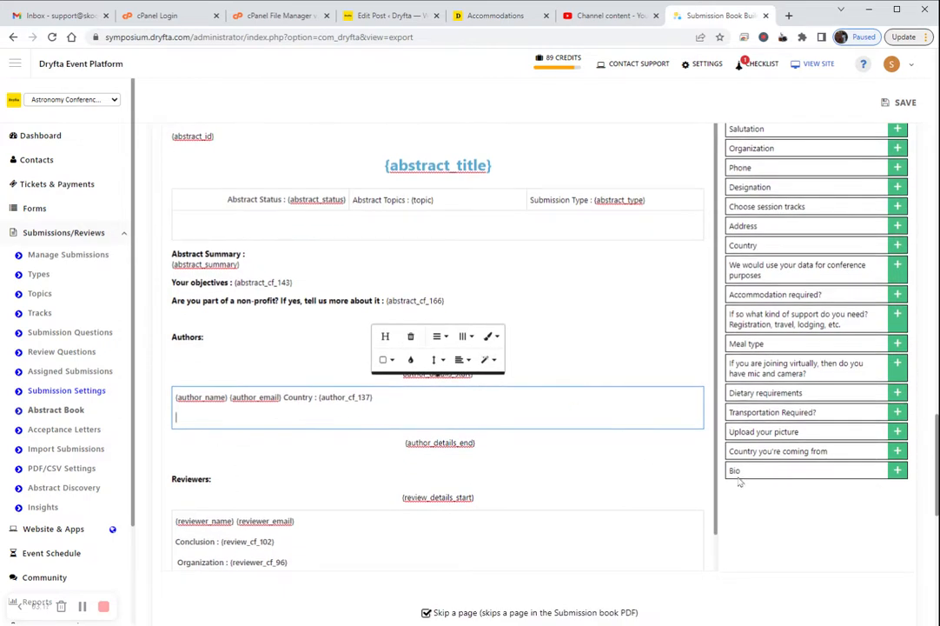
{"action": "left_click", "coordinate": [899, 149]}
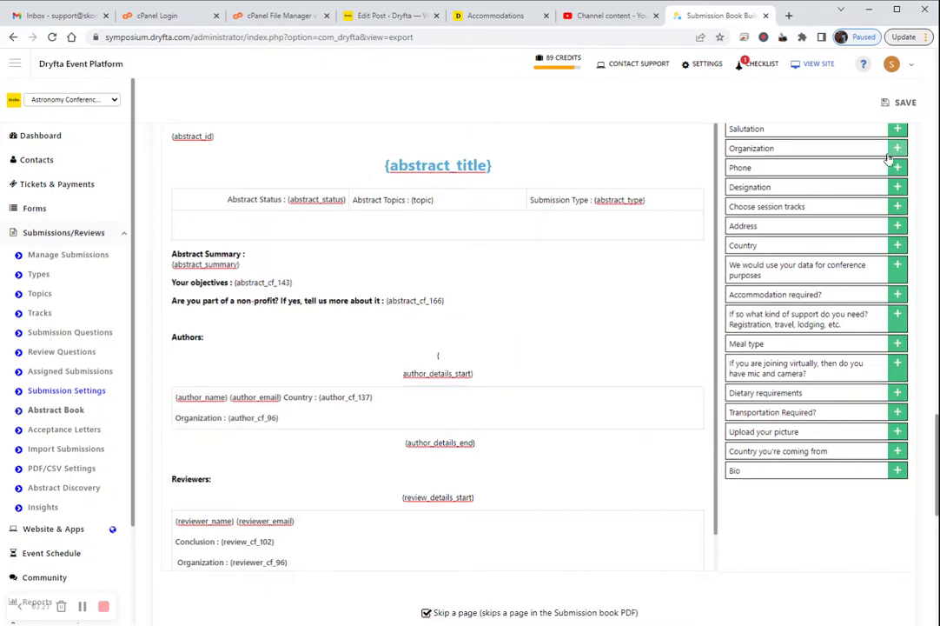
{"action": "left_click", "coordinate": [289, 419]}
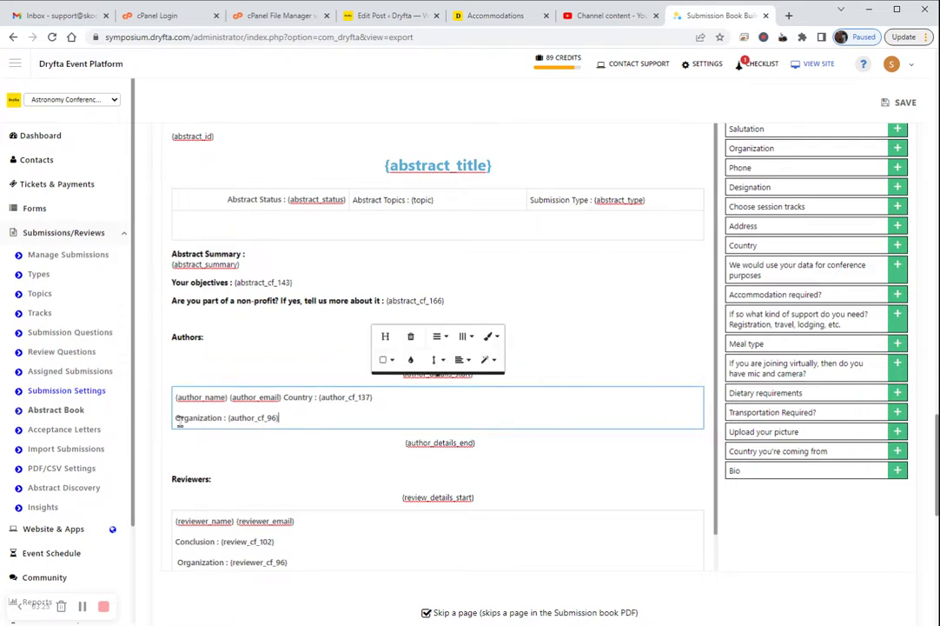
Step: Examine the reviewer section tag instructions, including {review_details_start}, and the matching Reviewers section in the template
{"action": "left_click", "coordinate": [157, 430]}
{"action": "scroll", "coordinate": [157, 430], "scroll_direction": "down", "scroll_amount": 2}
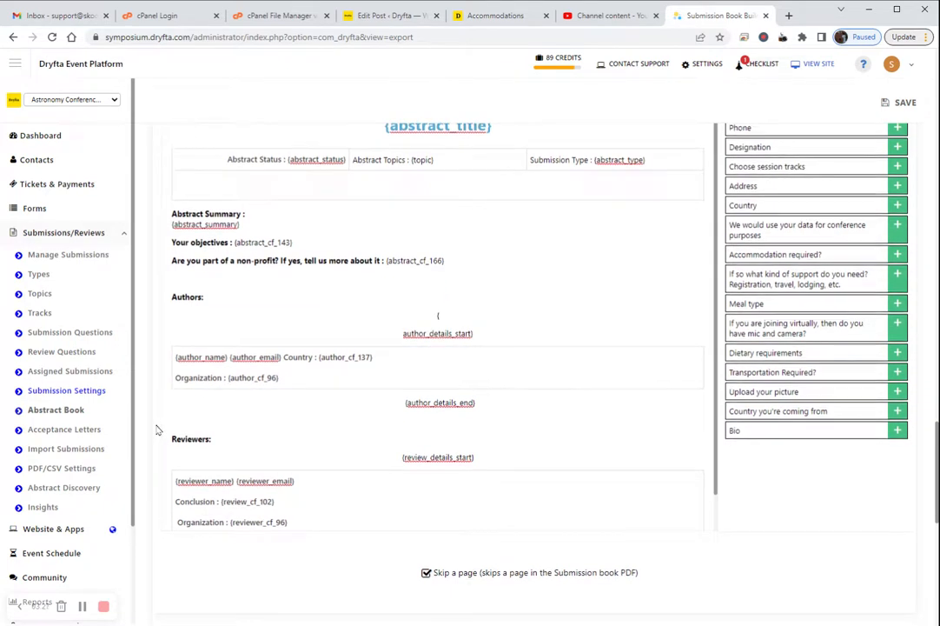
{"action": "scroll", "coordinate": [157, 430], "scroll_direction": "up", "scroll_amount": 5}
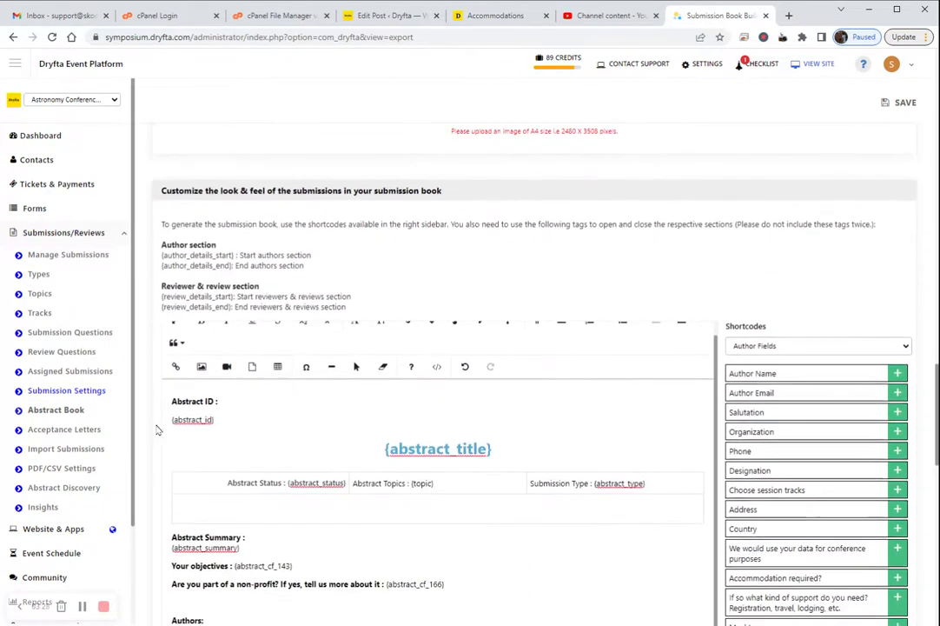
{"action": "double_click", "coordinate": [199, 297]}
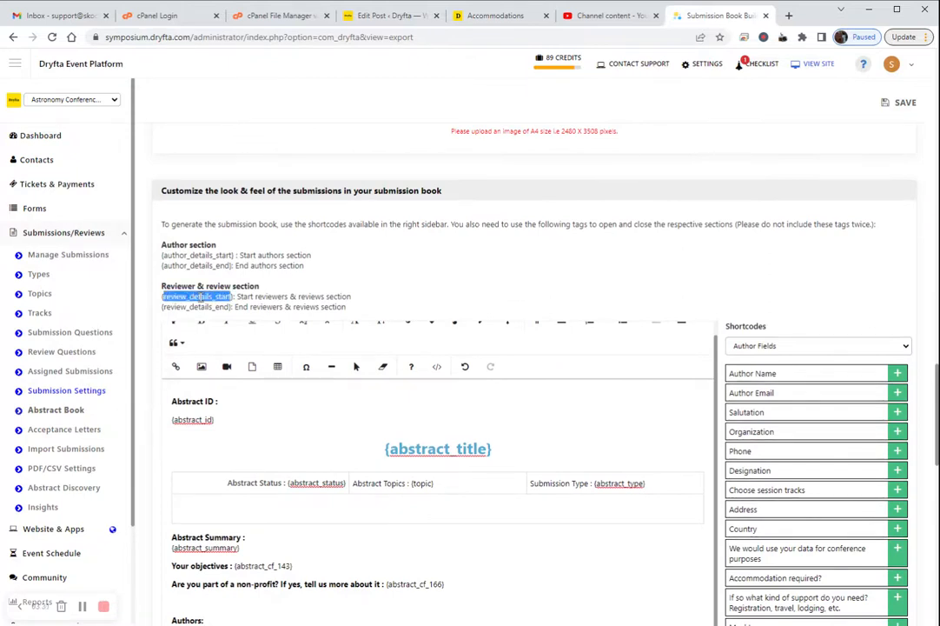
{"action": "left_click", "coordinate": [200, 297]}
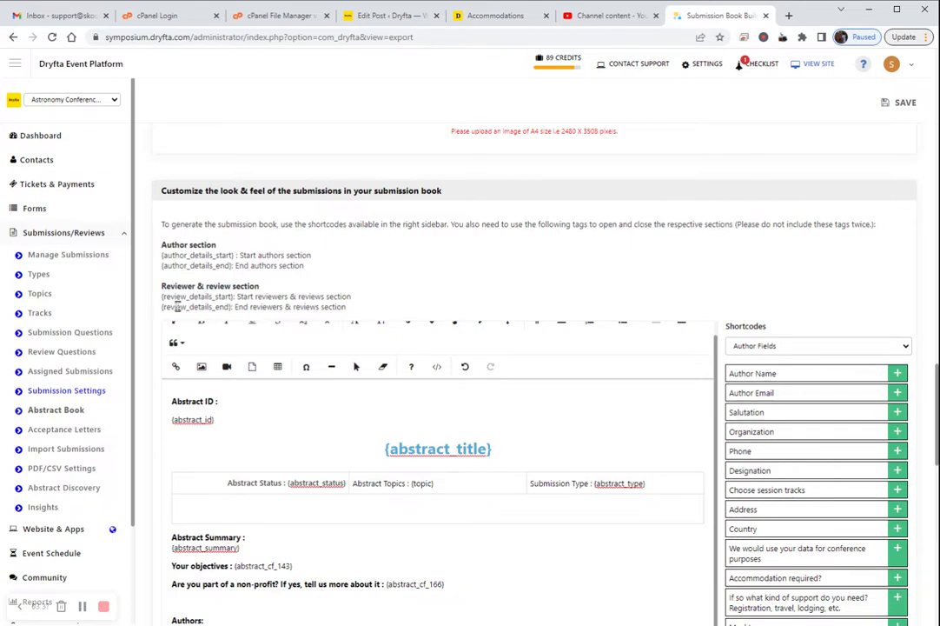
{"action": "scroll", "coordinate": [153, 319], "scroll_direction": "down", "scroll_amount": 6}
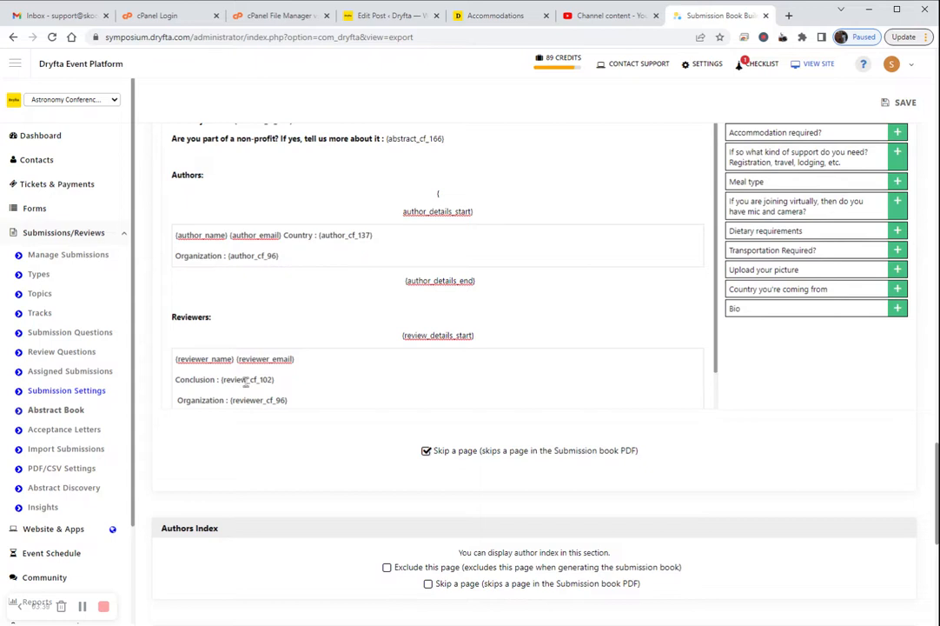
{"action": "scroll", "coordinate": [308, 356], "scroll_direction": "down", "scroll_amount": 1}
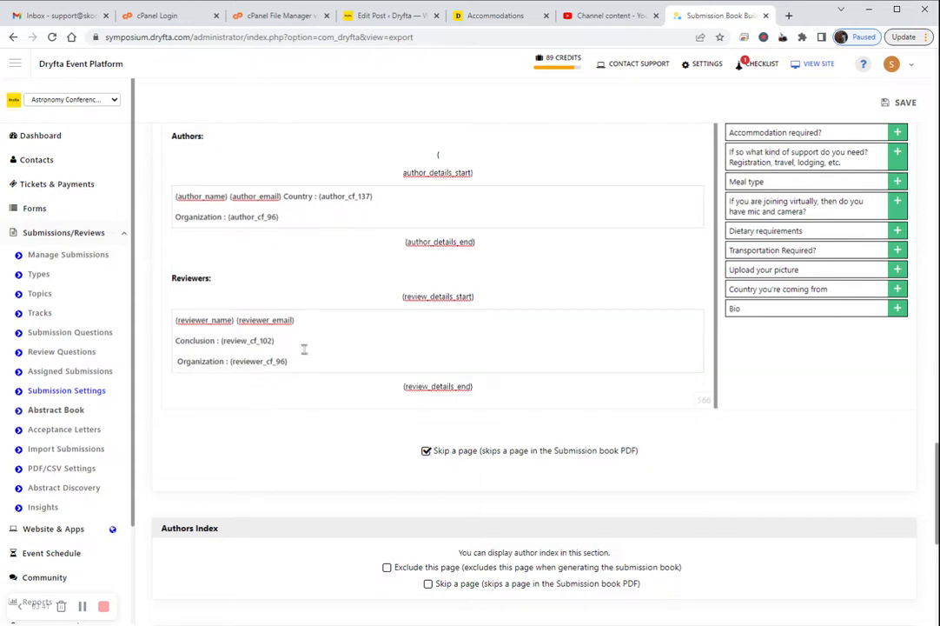
Step: Switch the shortcode list to Reviewer Fields and place the cursor at the Organization line of the reviewer details row
{"action": "scroll", "coordinate": [805, 389], "scroll_direction": "up", "scroll_amount": 1}
{"action": "scroll", "coordinate": [806, 388], "scroll_direction": "up", "scroll_amount": 3}
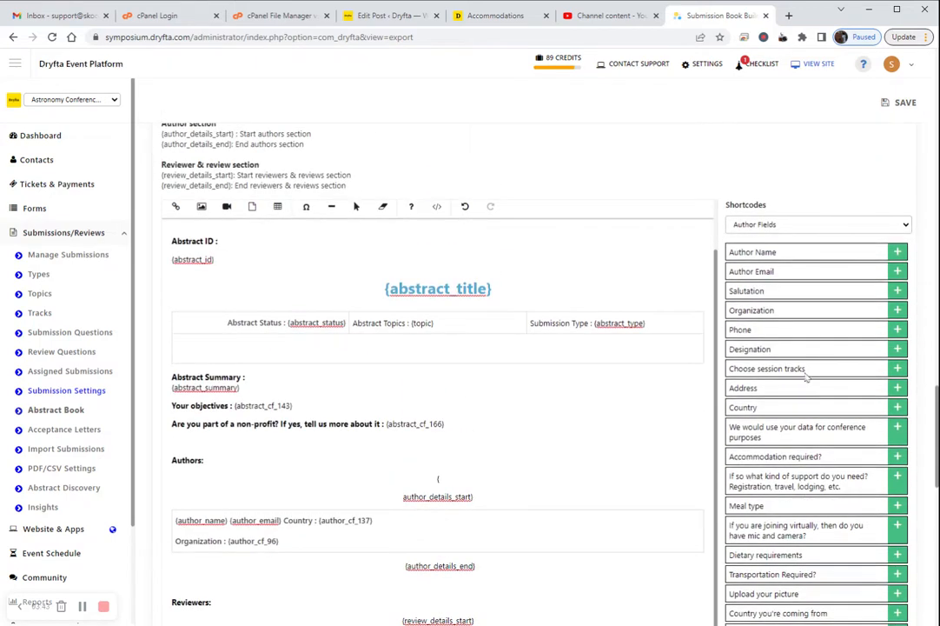
{"action": "left_click", "coordinate": [763, 242]}
{"action": "scroll", "coordinate": [802, 370], "scroll_direction": "down", "scroll_amount": 4}
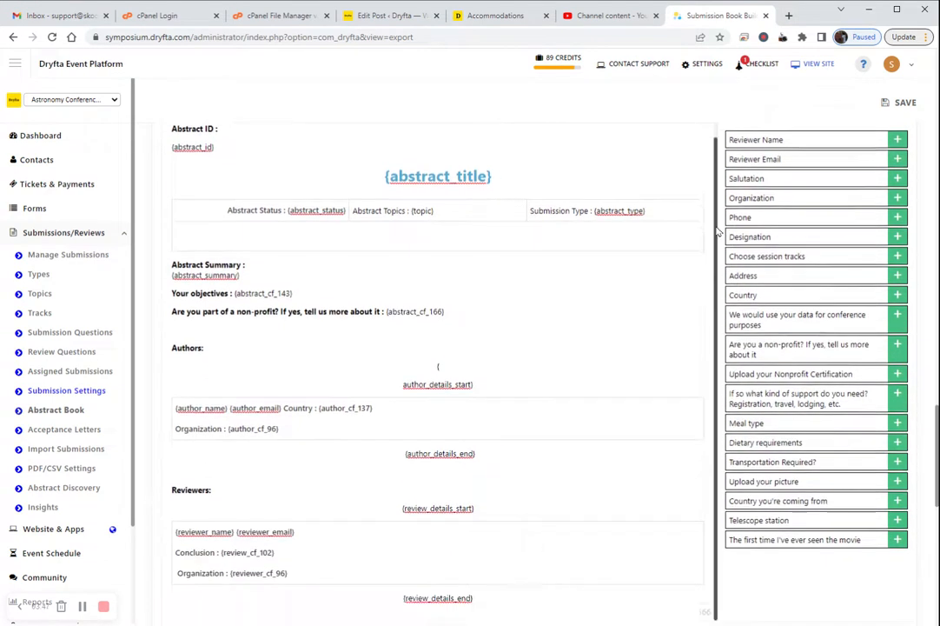
{"action": "scroll", "coordinate": [806, 371], "scroll_direction": "up", "scroll_amount": 2}
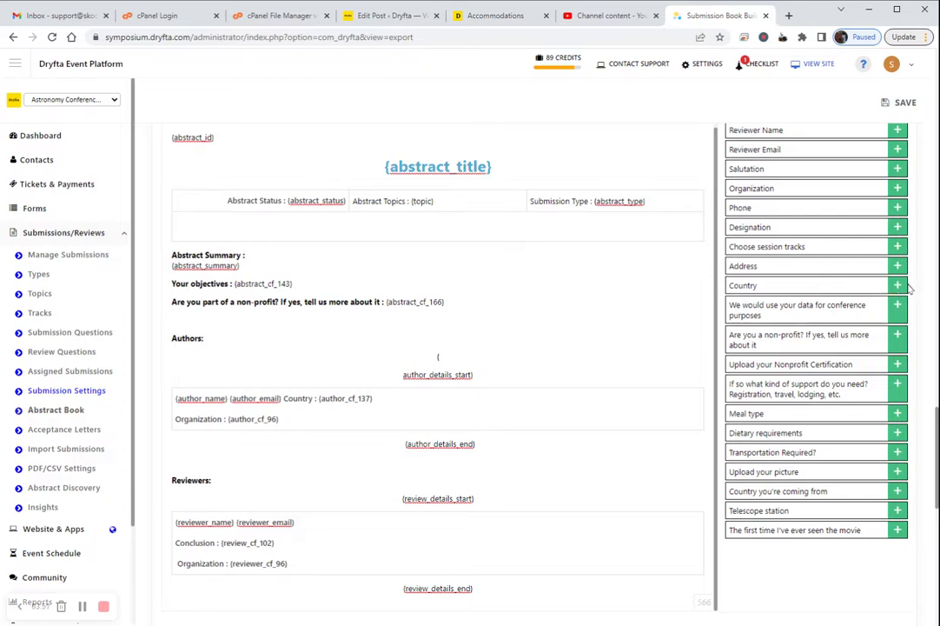
{"action": "left_click", "coordinate": [257, 563]}
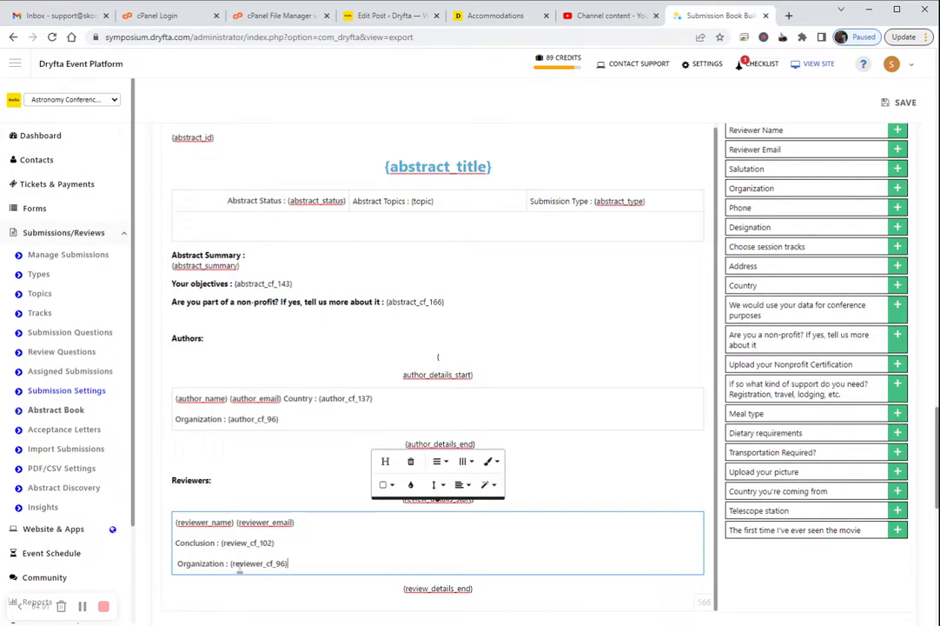
Step: Switch the shortcode list to Review Fields and look through the available review question shortcodes
{"action": "scroll", "coordinate": [778, 374], "scroll_direction": "up", "scroll_amount": 3}
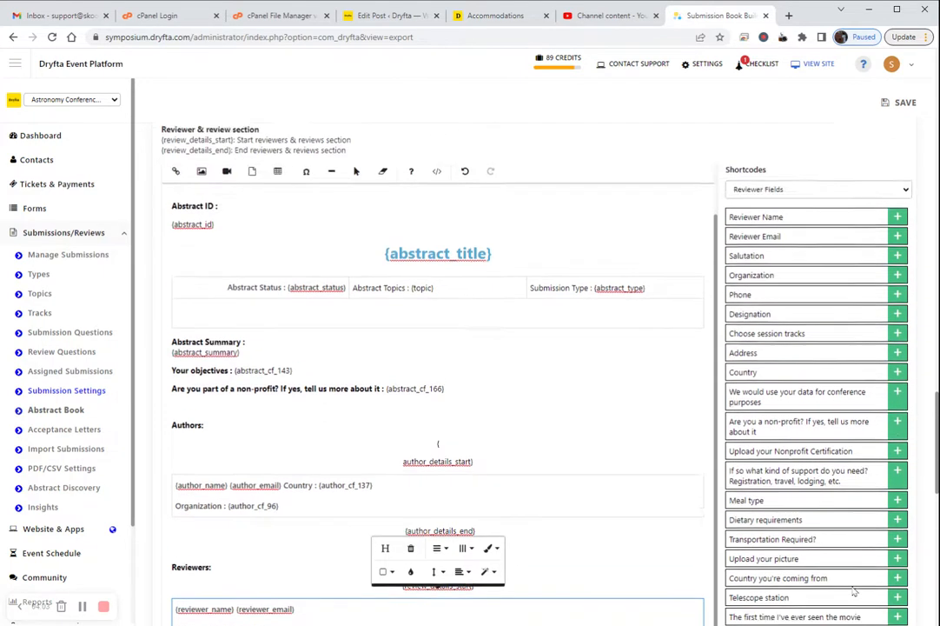
{"action": "left_click", "coordinate": [769, 359]}
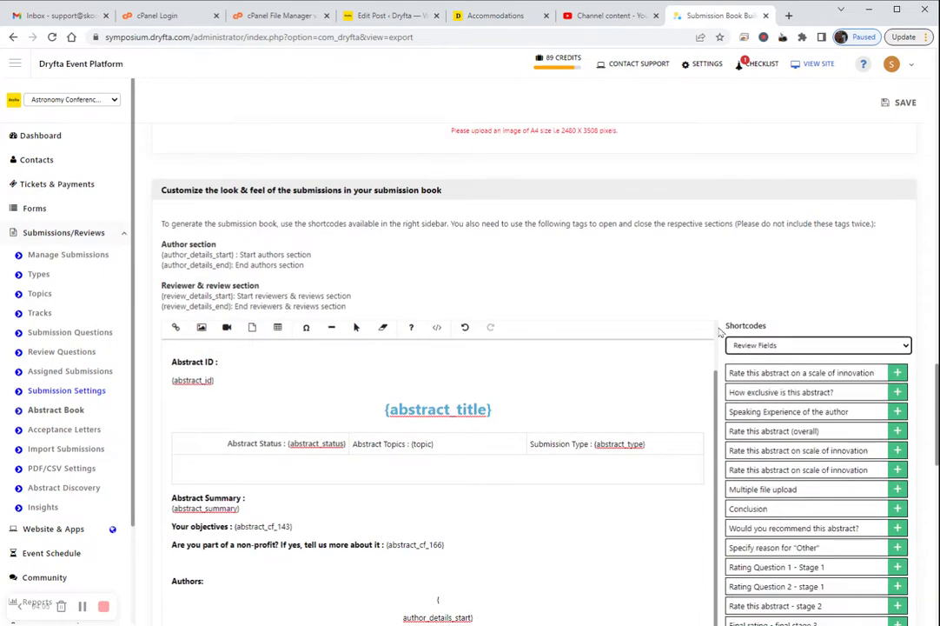
{"action": "scroll", "coordinate": [672, 308], "scroll_direction": "down", "scroll_amount": 4}
{"action": "scroll", "coordinate": [672, 317], "scroll_direction": "up", "scroll_amount": 1}
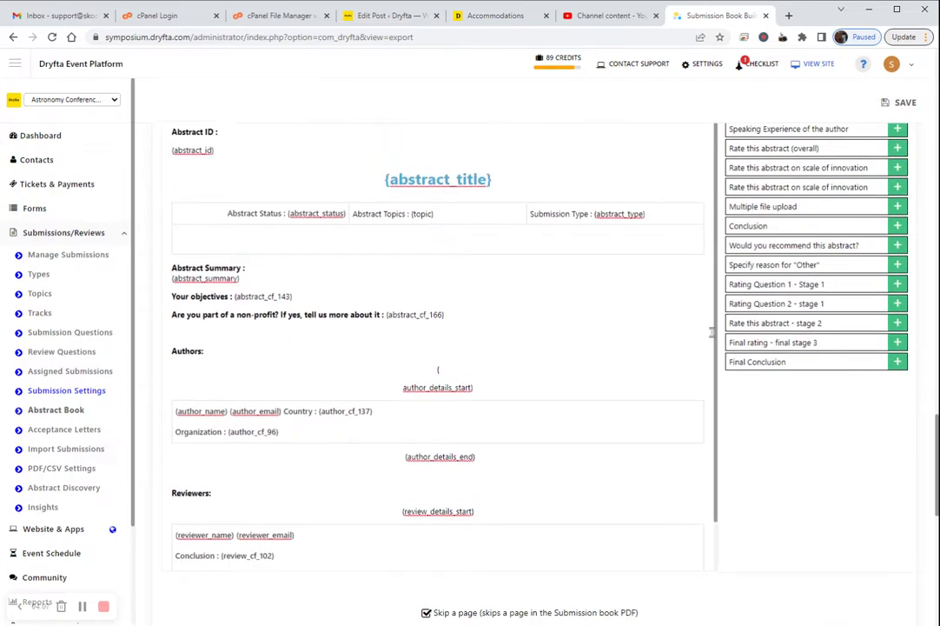
{"action": "scroll", "coordinate": [844, 441], "scroll_direction": "up", "scroll_amount": 2}
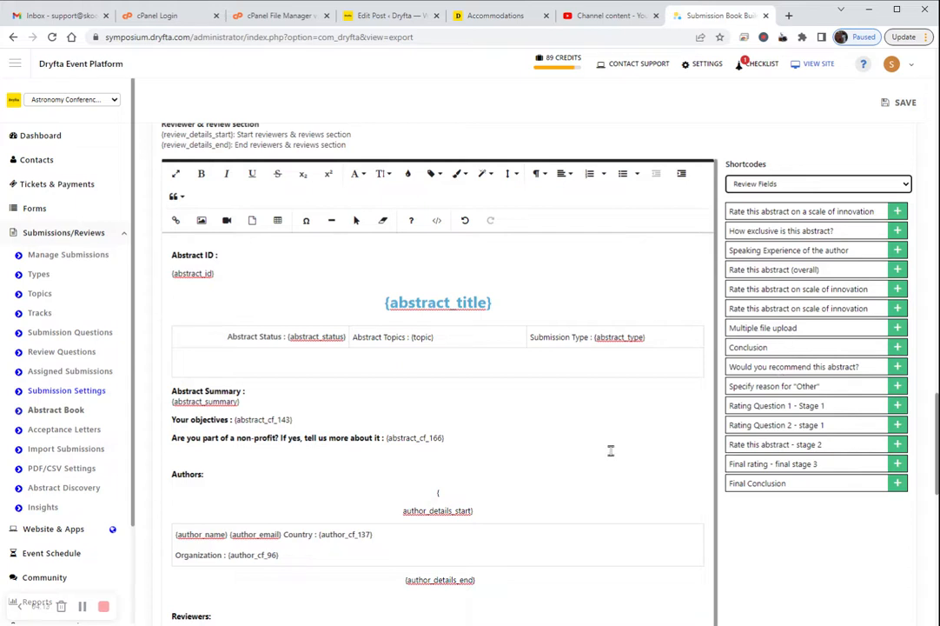
{"action": "scroll", "coordinate": [767, 519], "scroll_direction": "down", "scroll_amount": 3}
{"action": "scroll", "coordinate": [762, 495], "scroll_direction": "up", "scroll_amount": 2}
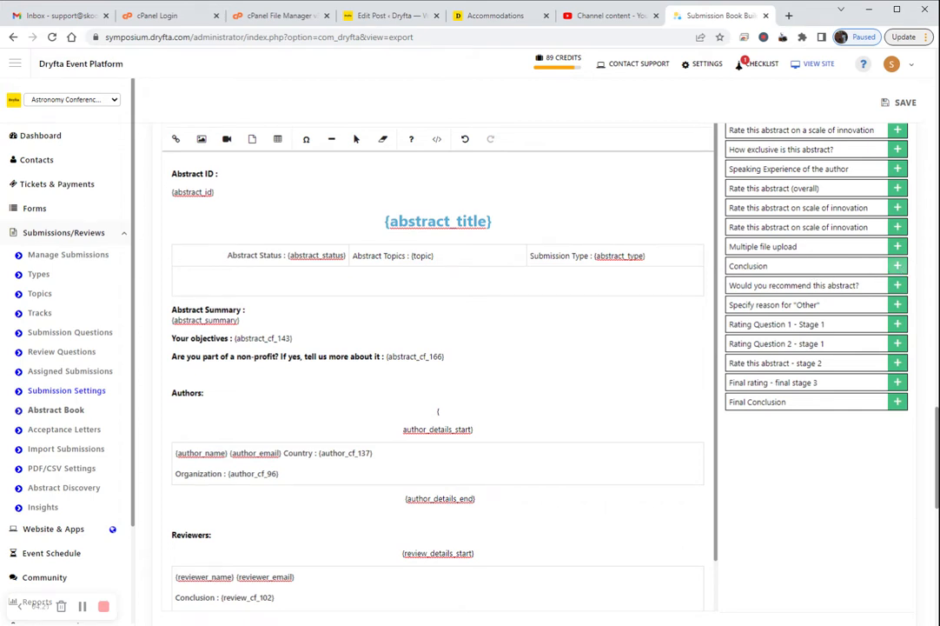
Step: Select the Conclusion line in the reviewer details row and review the finished submission template around it
{"action": "scroll", "coordinate": [619, 479], "scroll_direction": "down", "scroll_amount": 1}
{"action": "triple_click", "coordinate": [225, 546]}
{"action": "scroll", "coordinate": [571, 374], "scroll_direction": "down", "scroll_amount": 3}
{"action": "scroll", "coordinate": [544, 329], "scroll_direction": "down", "scroll_amount": 5}
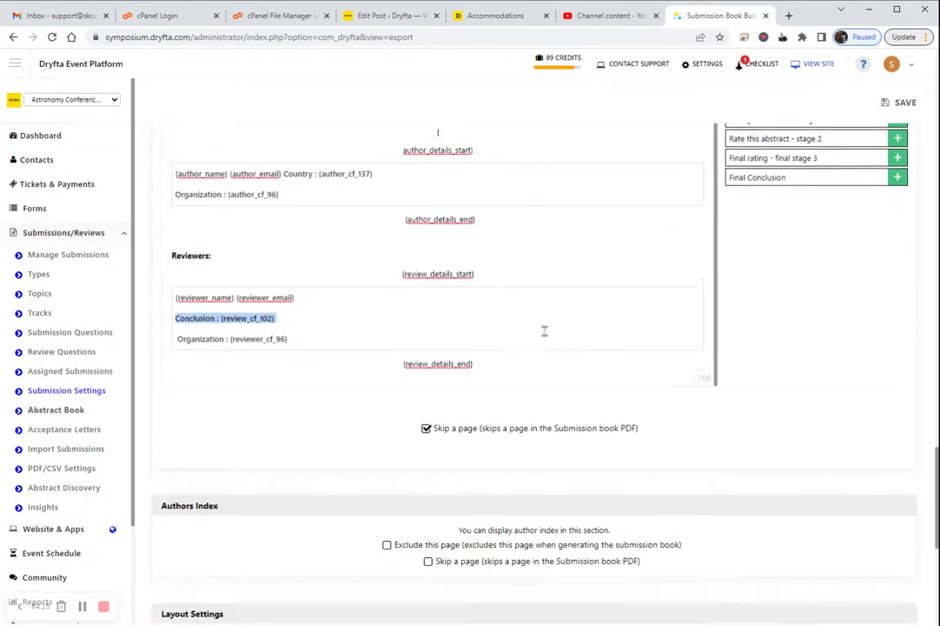
{"action": "scroll", "coordinate": [530, 389], "scroll_direction": "up", "scroll_amount": 2}
{"action": "scroll", "coordinate": [322, 348], "scroll_direction": "up", "scroll_amount": 4}
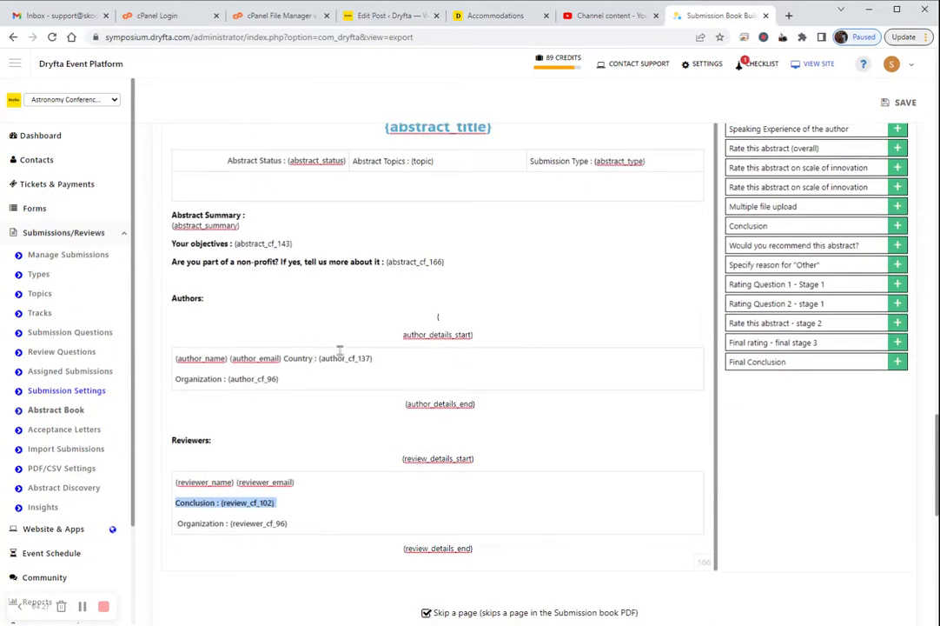
{"action": "scroll", "coordinate": [344, 425], "scroll_direction": "up", "scroll_amount": 1}
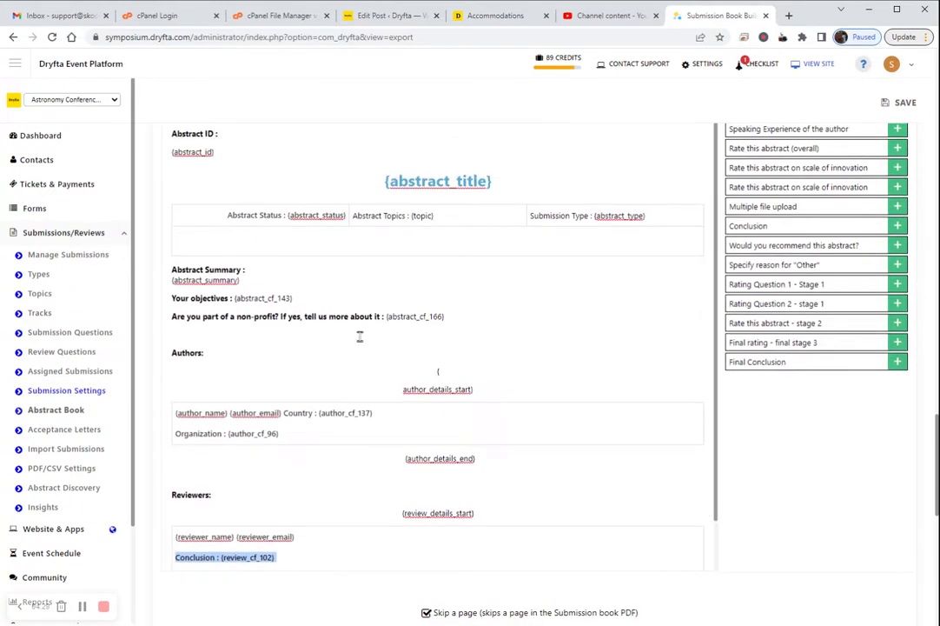
Step: Set the submission status to Accepted in the Submission Book Settings
{"action": "scroll", "coordinate": [874, 517], "scroll_direction": "down", "scroll_amount": 3}
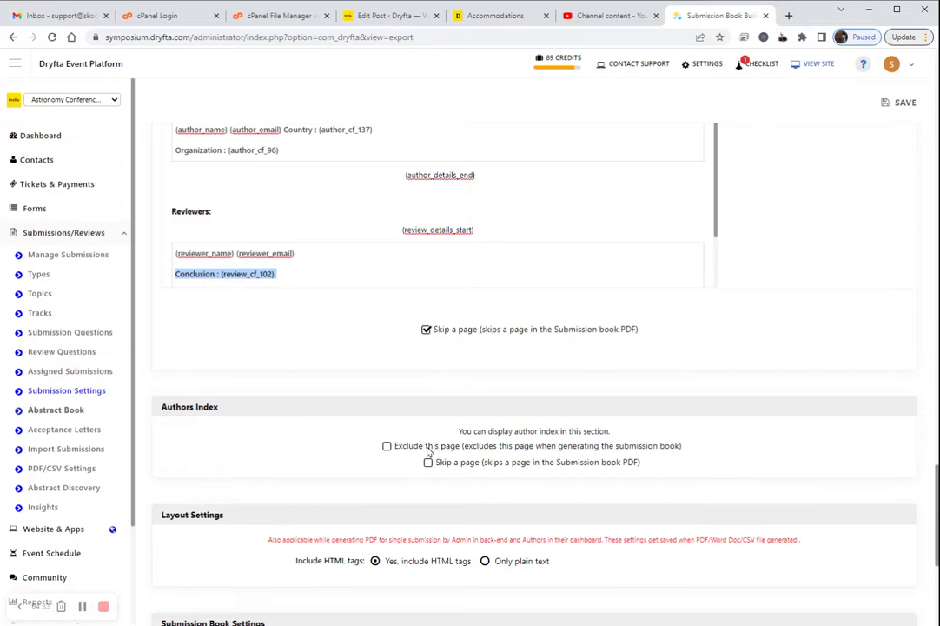
{"action": "scroll", "coordinate": [400, 458], "scroll_direction": "down", "scroll_amount": 3}
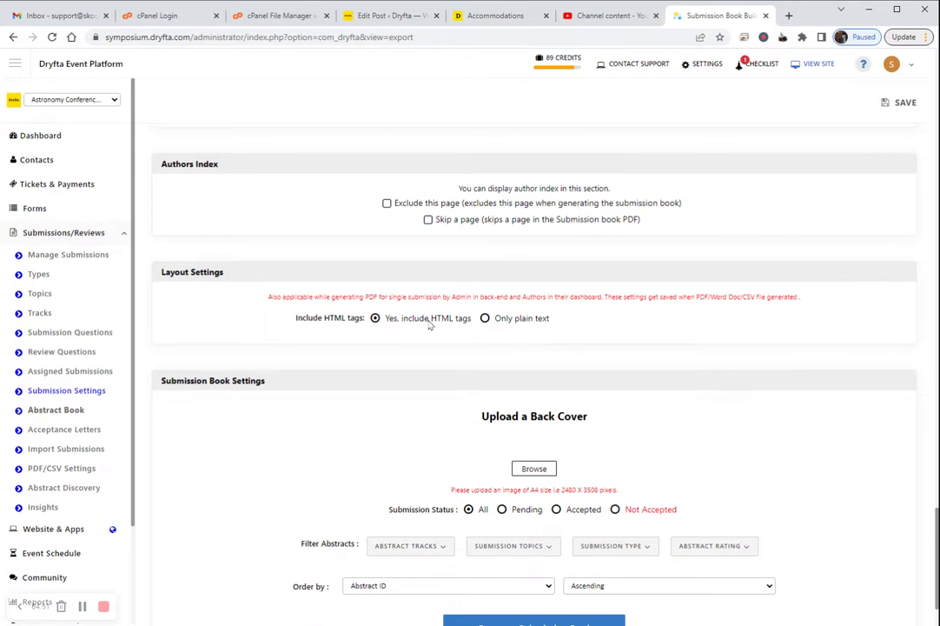
{"action": "scroll", "coordinate": [400, 367], "scroll_direction": "down", "scroll_amount": 1}
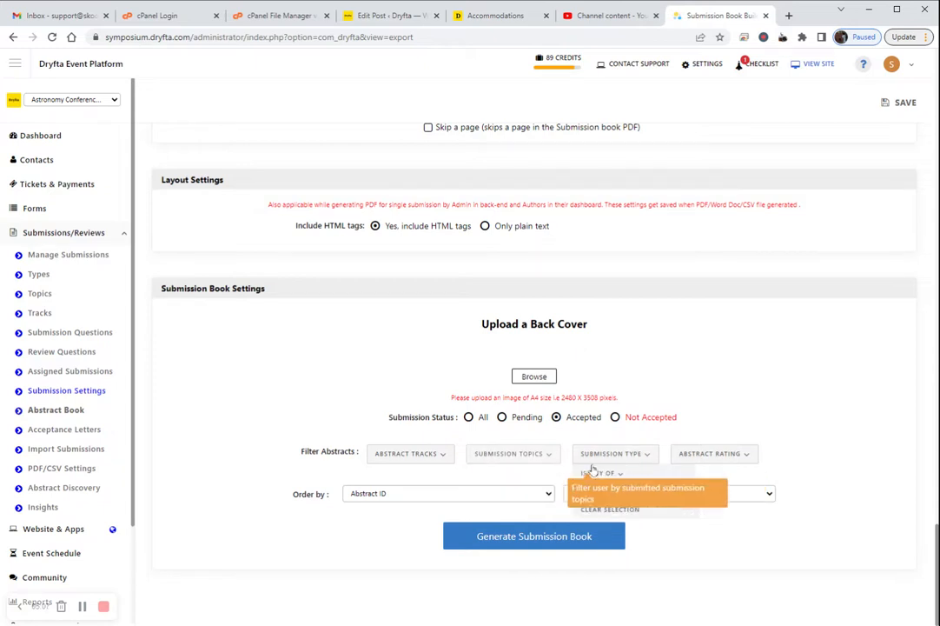
Step: Filter the abstracts by the submission types Poster Presentation, Presentation and Workshop
{"action": "left_click", "coordinate": [610, 492]}
{"action": "left_click", "coordinate": [602, 512]}
{"action": "left_click", "coordinate": [600, 528]}
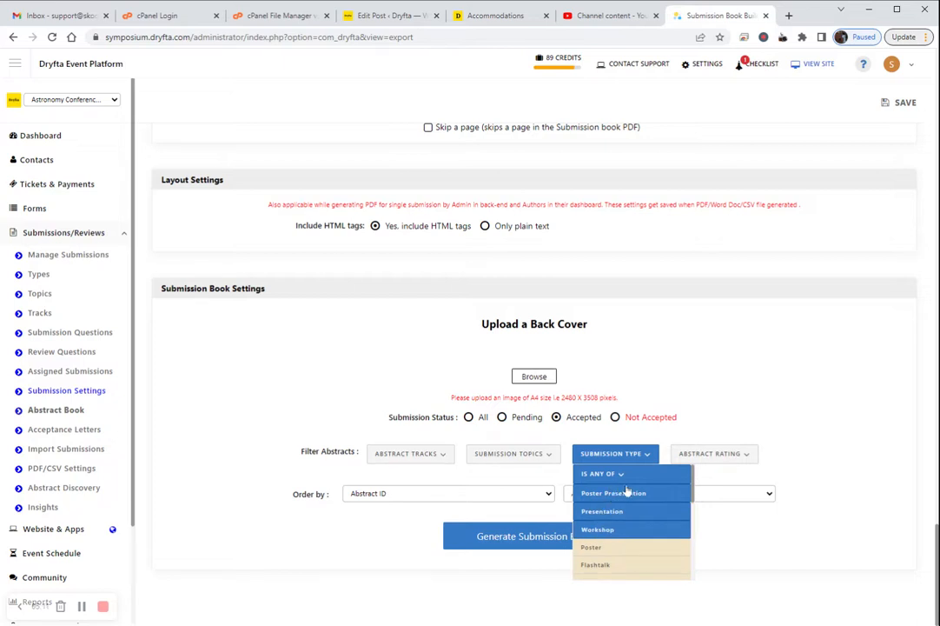
Step: Filter the abstracts by the submission topics Philosophy of Science, Coloniality and A world without space & time
{"action": "mouse_move", "coordinate": [540, 456]}
{"action": "left_click", "coordinate": [520, 475]}
{"action": "left_click", "coordinate": [514, 496]}
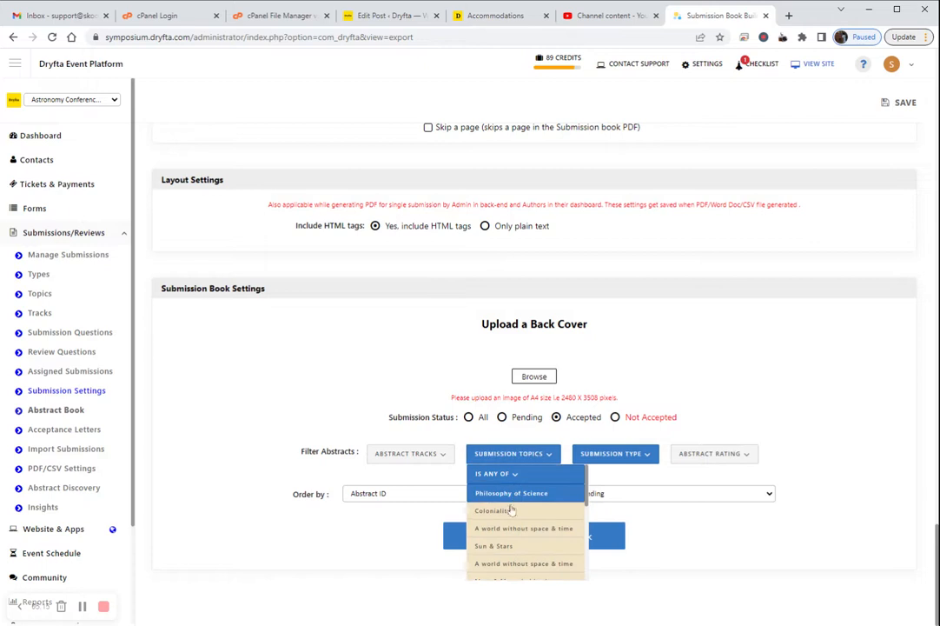
{"action": "left_click", "coordinate": [494, 511]}
{"action": "left_click", "coordinate": [504, 529]}
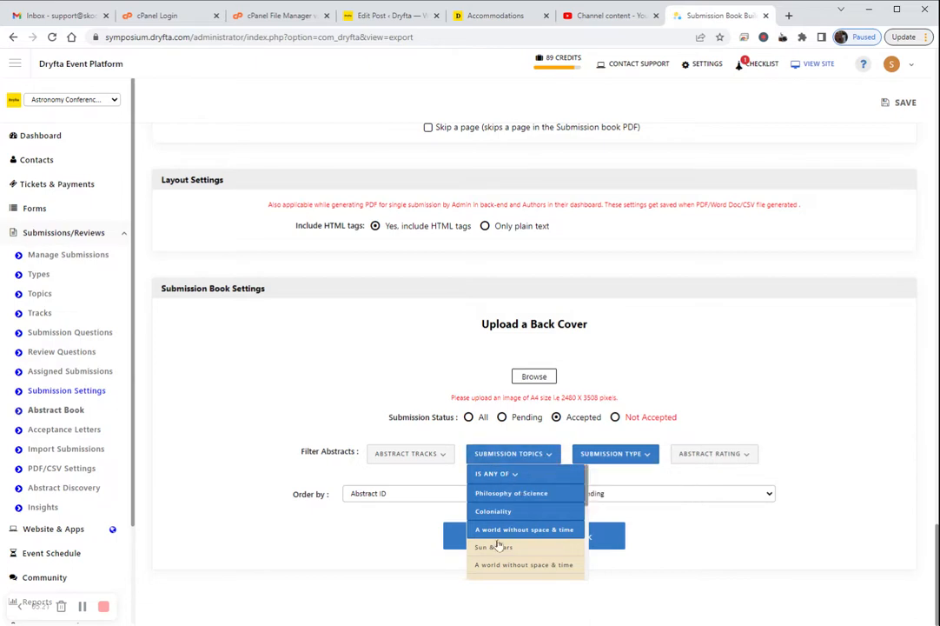
Step: Clear the selections in the submission topics and submission type filters
{"action": "scroll", "coordinate": [526, 529], "scroll_direction": "down", "scroll_amount": 3}
{"action": "scroll", "coordinate": [522, 547], "scroll_direction": "down", "scroll_amount": 3}
{"action": "left_click", "coordinate": [504, 571]}
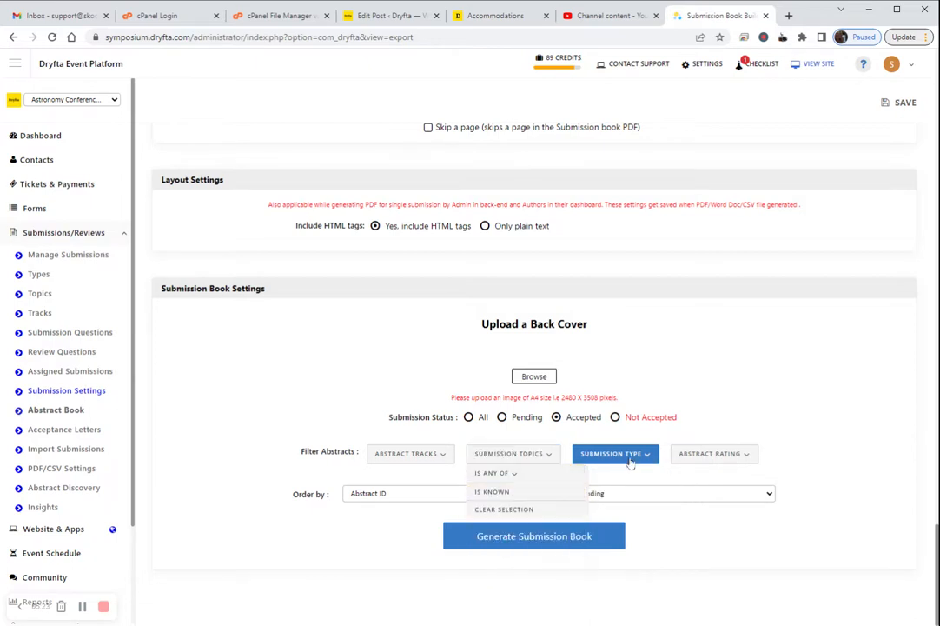
{"action": "left_click", "coordinate": [634, 461]}
{"action": "scroll", "coordinate": [618, 508], "scroll_direction": "down", "scroll_amount": 5}
{"action": "left_click", "coordinate": [608, 569]}
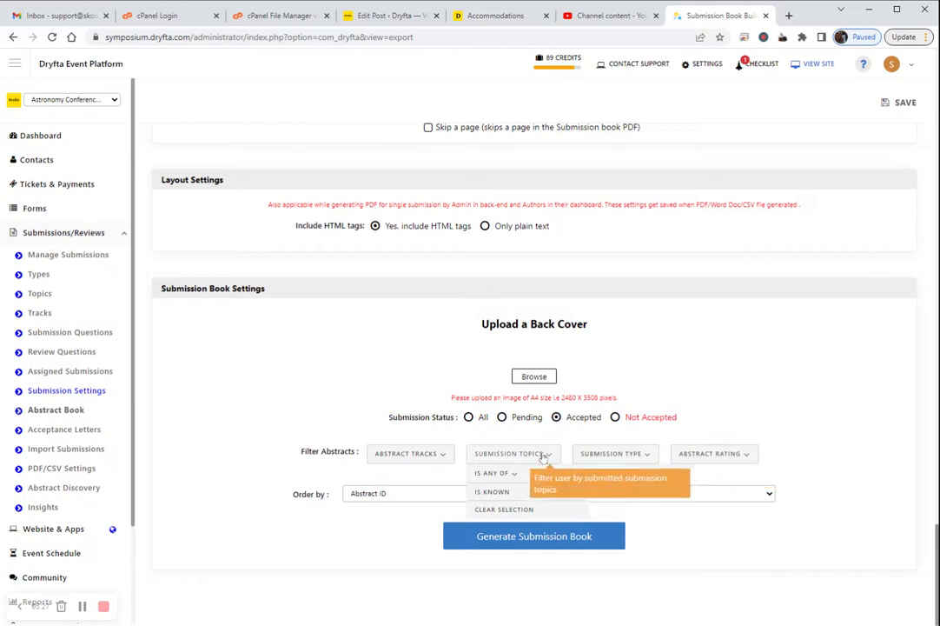
Step: Try filtering the abstracts by the 9 - 9.9 abstract rating
{"action": "left_click", "coordinate": [713, 456]}
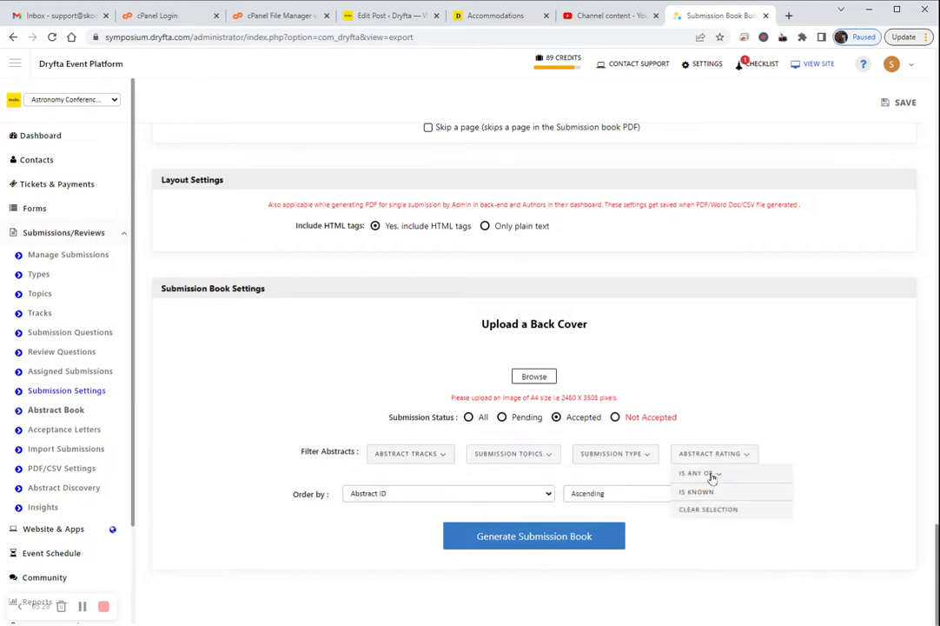
{"action": "left_click", "coordinate": [713, 475]}
{"action": "scroll", "coordinate": [728, 518], "scroll_direction": "down", "scroll_amount": 5}
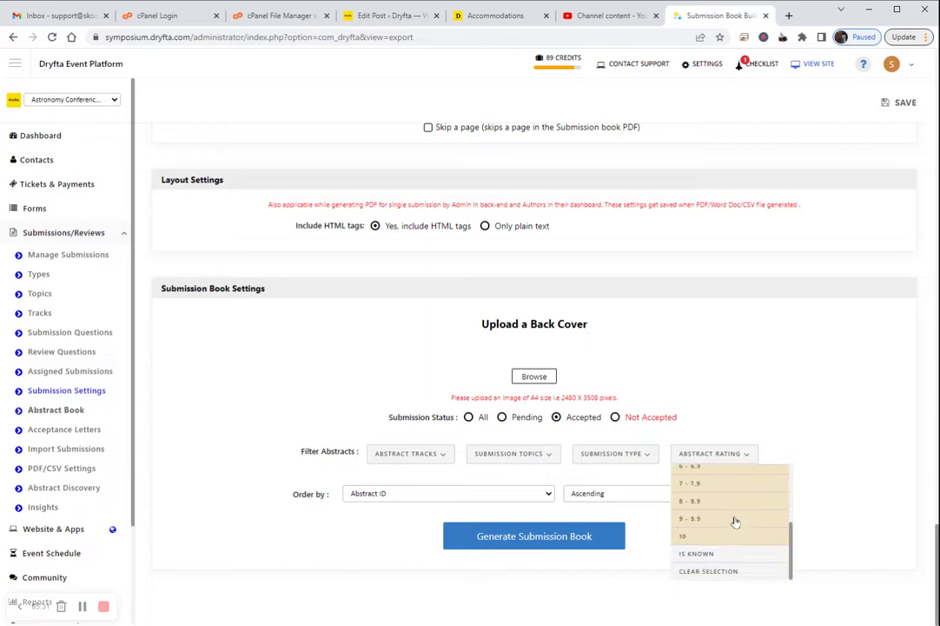
{"action": "left_click", "coordinate": [700, 520]}
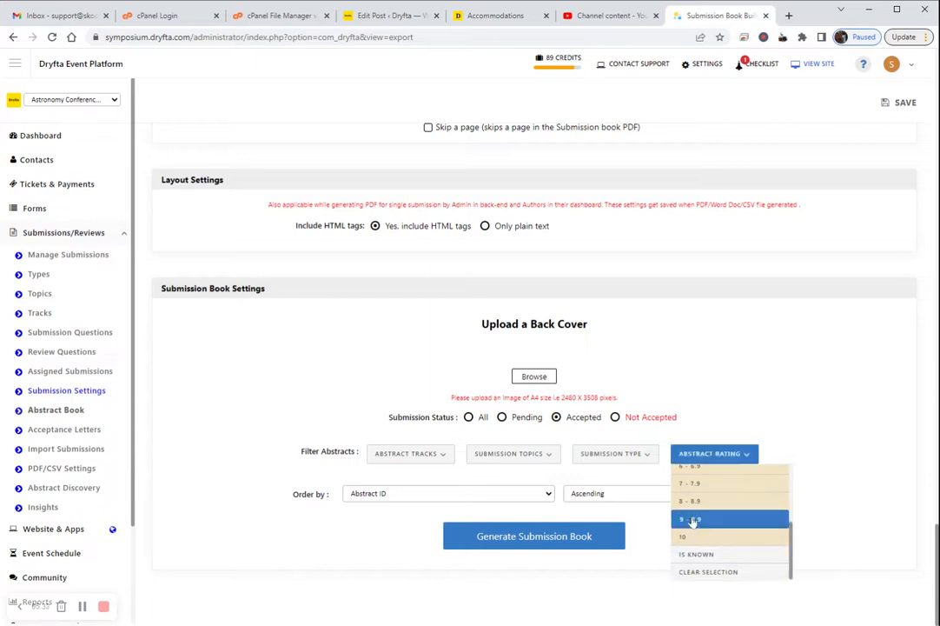
{"action": "left_click", "coordinate": [705, 521]}
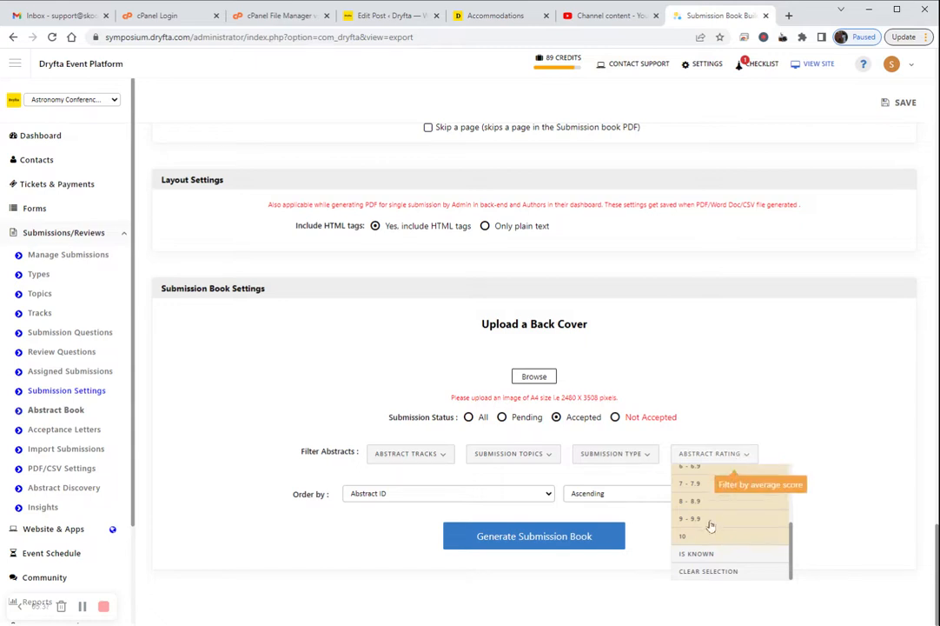
{"action": "left_click", "coordinate": [752, 460]}
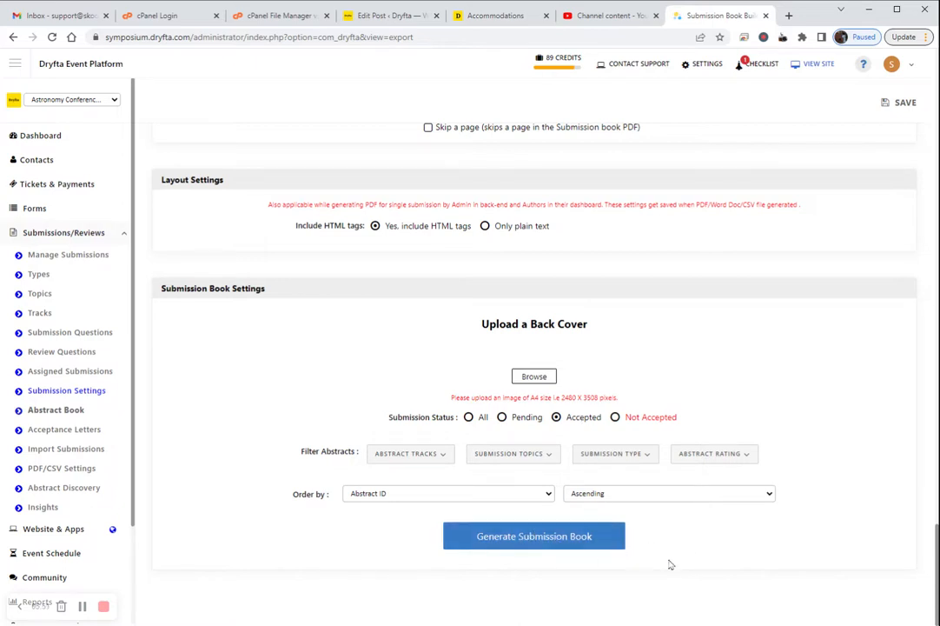
Step: Save the Submission Book Builder settings and generate the submission book
{"action": "left_click", "coordinate": [902, 102]}
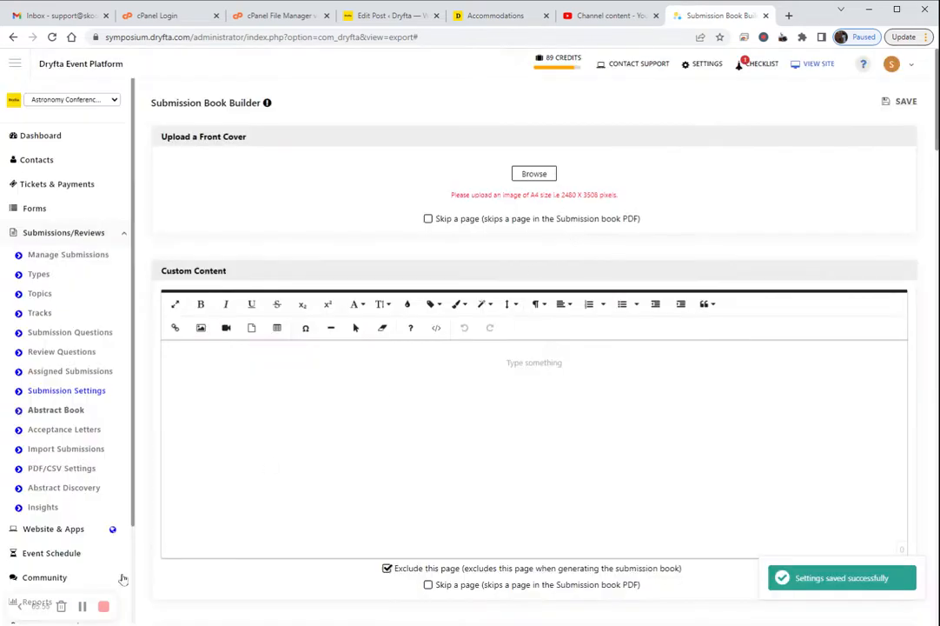
{"action": "scroll", "coordinate": [224, 591], "scroll_direction": "down", "scroll_amount": 5}
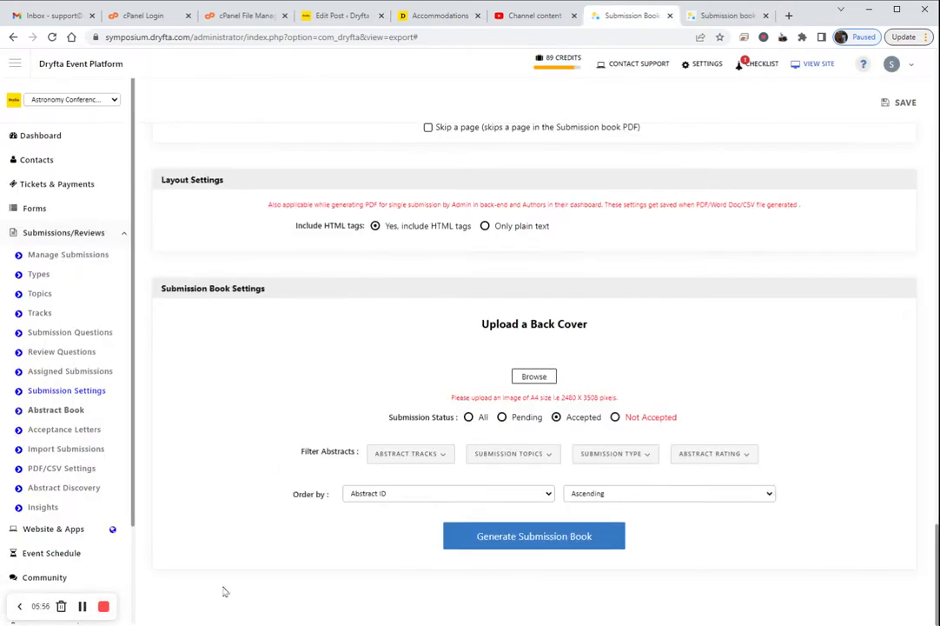
{"action": "left_click", "coordinate": [549, 546]}
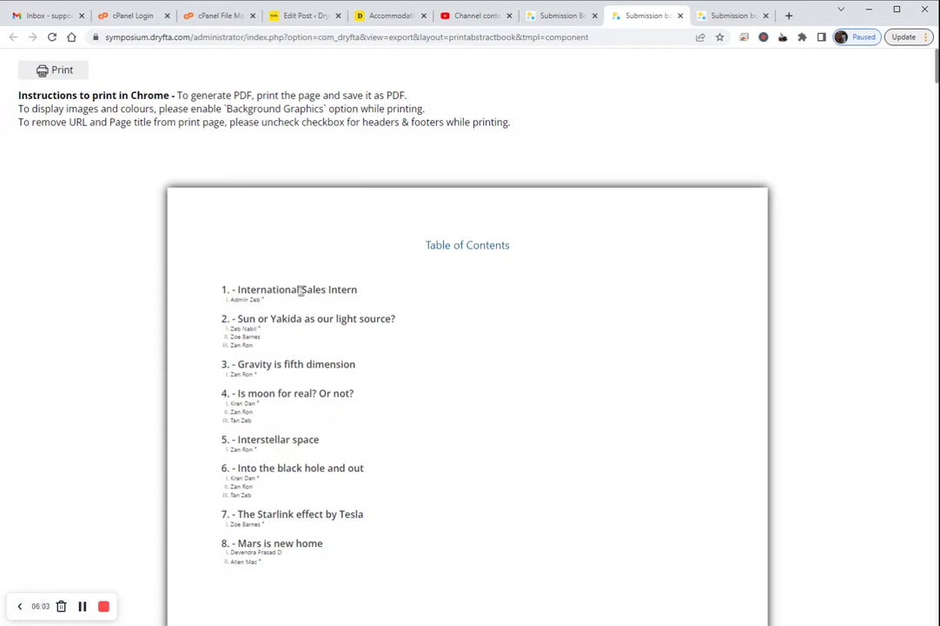
Step: Review the International Sales Intern abstract in the generated book, checking its summary, authors, and each reviewer's conclusion and organization
{"action": "scroll", "coordinate": [283, 319], "scroll_direction": "down", "scroll_amount": 5}
{"action": "scroll", "coordinate": [272, 311], "scroll_direction": "down", "scroll_amount": 10}
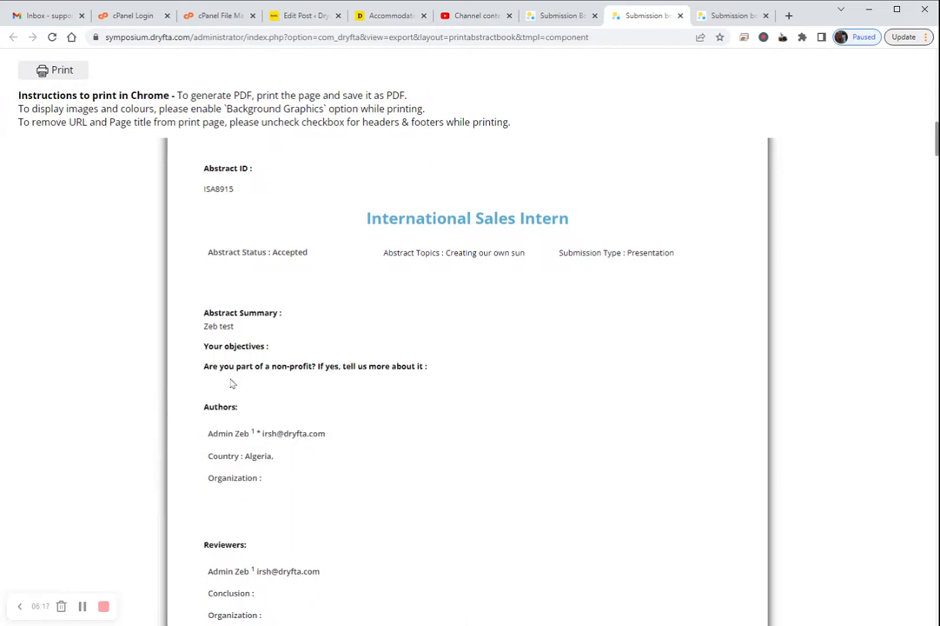
{"action": "scroll", "coordinate": [225, 424], "scroll_direction": "down", "scroll_amount": 5}
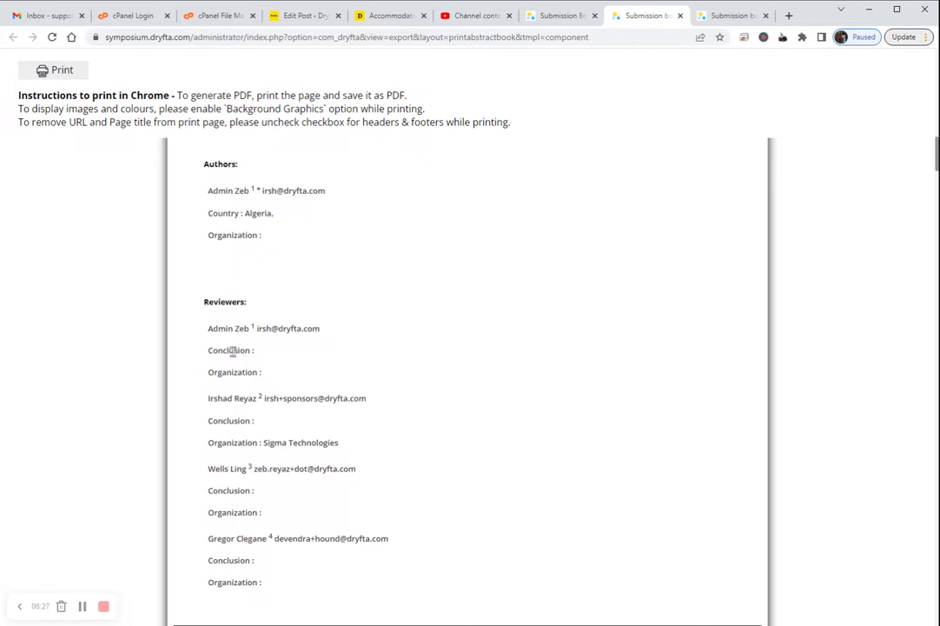
{"action": "triple_click", "coordinate": [290, 444]}
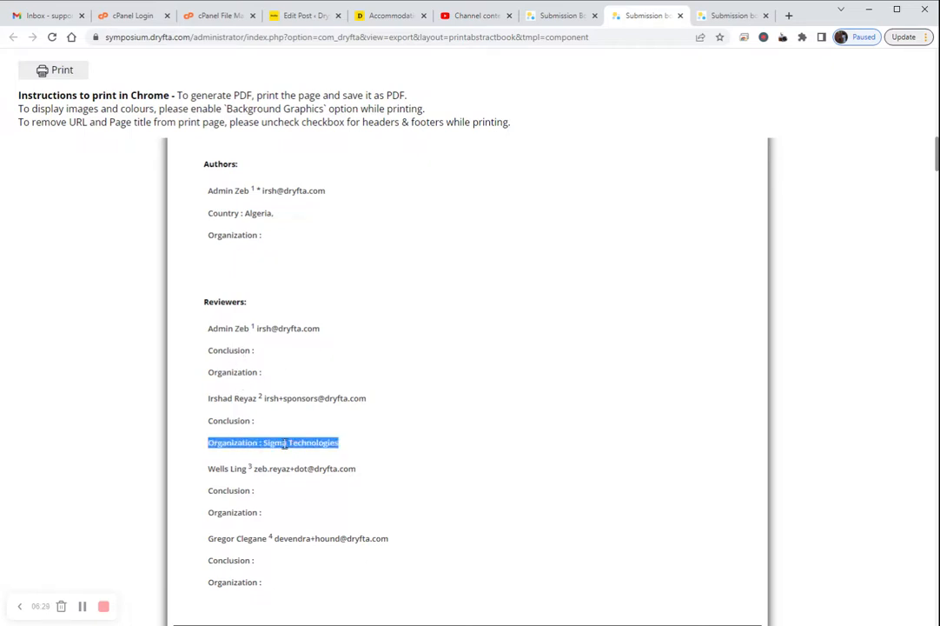
{"action": "triple_click", "coordinate": [243, 421]}
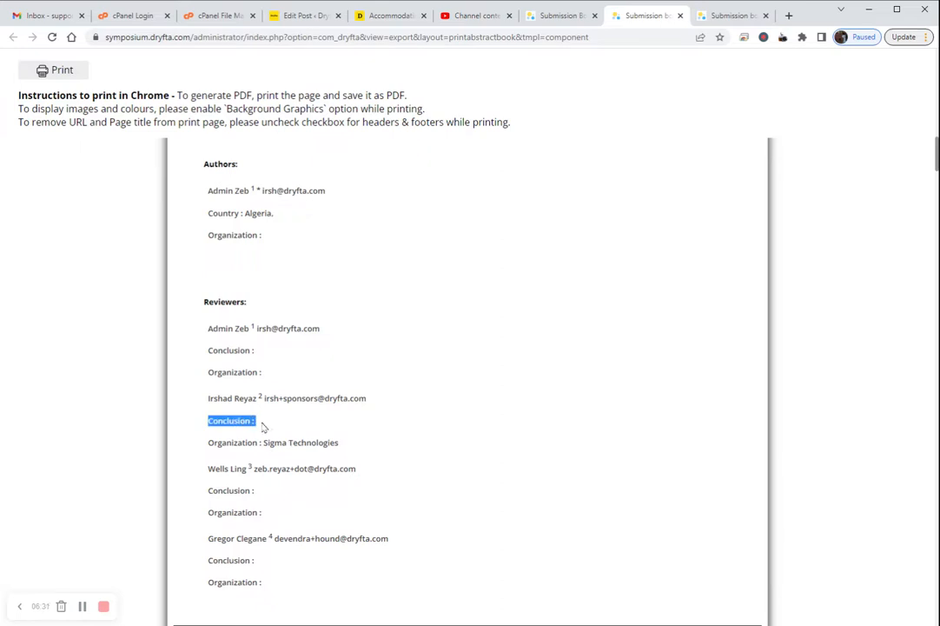
{"action": "left_click", "coordinate": [266, 425]}
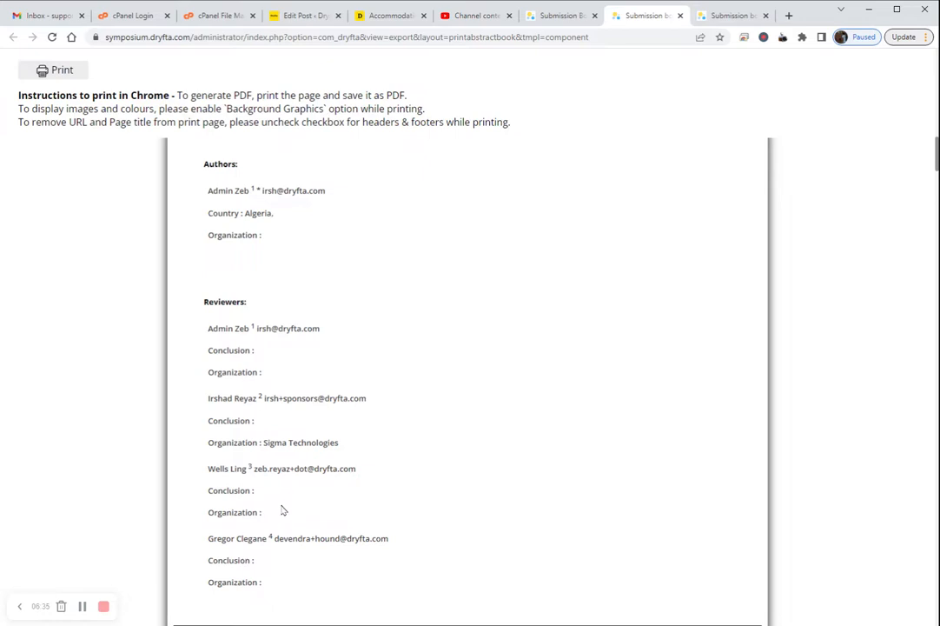
{"action": "scroll", "coordinate": [283, 507], "scroll_direction": "up", "scroll_amount": 10}
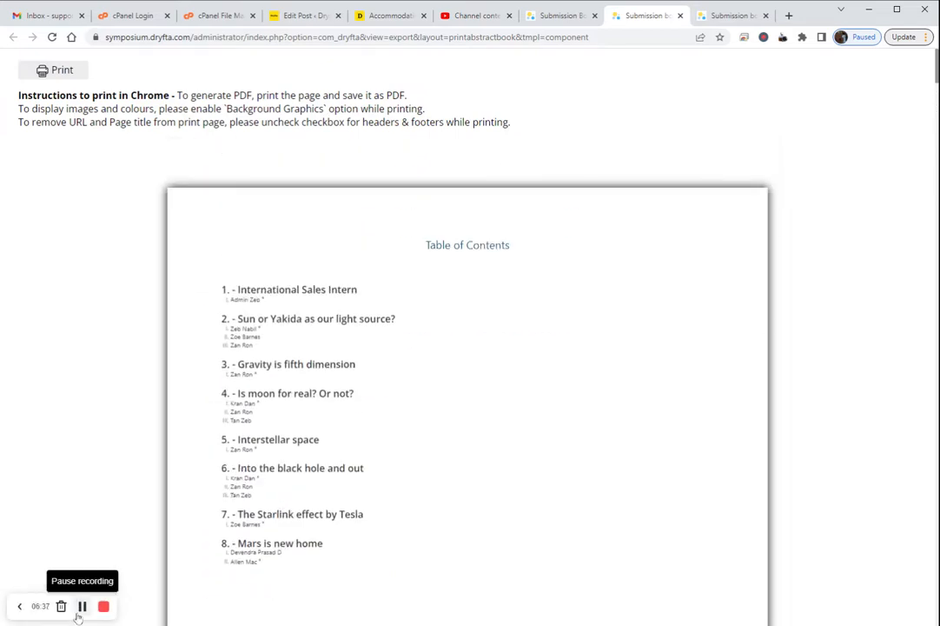
Step: Examine the following abstracts in the book, focusing on the objectives answers in Gravity is fifth dimension
{"action": "scroll", "coordinate": [390, 400], "scroll_direction": "down", "scroll_amount": 10}
{"action": "scroll", "coordinate": [390, 399], "scroll_direction": "down", "scroll_amount": 10}
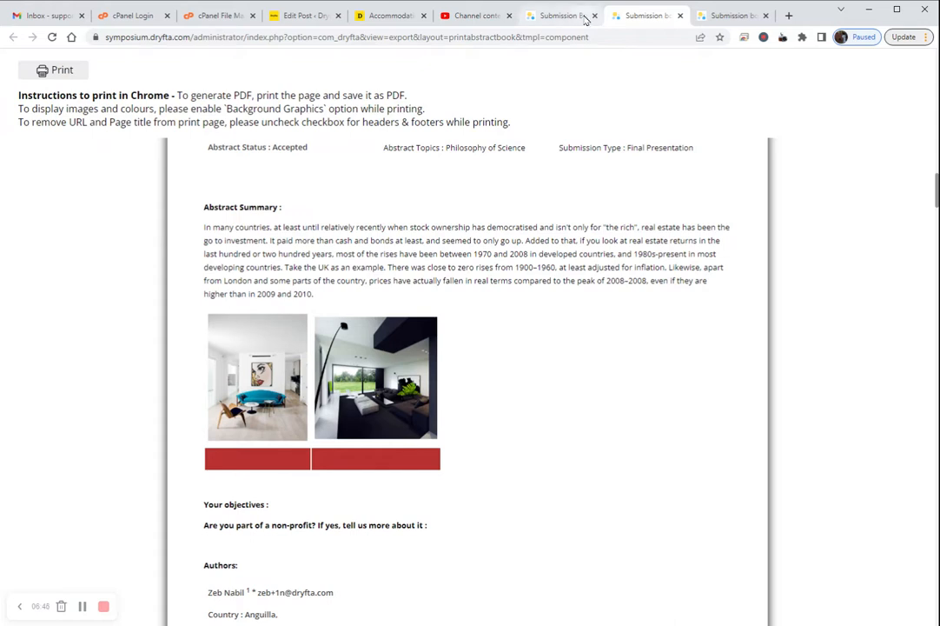
{"action": "scroll", "coordinate": [429, 425], "scroll_direction": "down", "scroll_amount": 1}
{"action": "scroll", "coordinate": [430, 425], "scroll_direction": "down", "scroll_amount": 6}
{"action": "scroll", "coordinate": [430, 425], "scroll_direction": "up", "scroll_amount": 4}
{"action": "scroll", "coordinate": [369, 411], "scroll_direction": "down", "scroll_amount": 10}
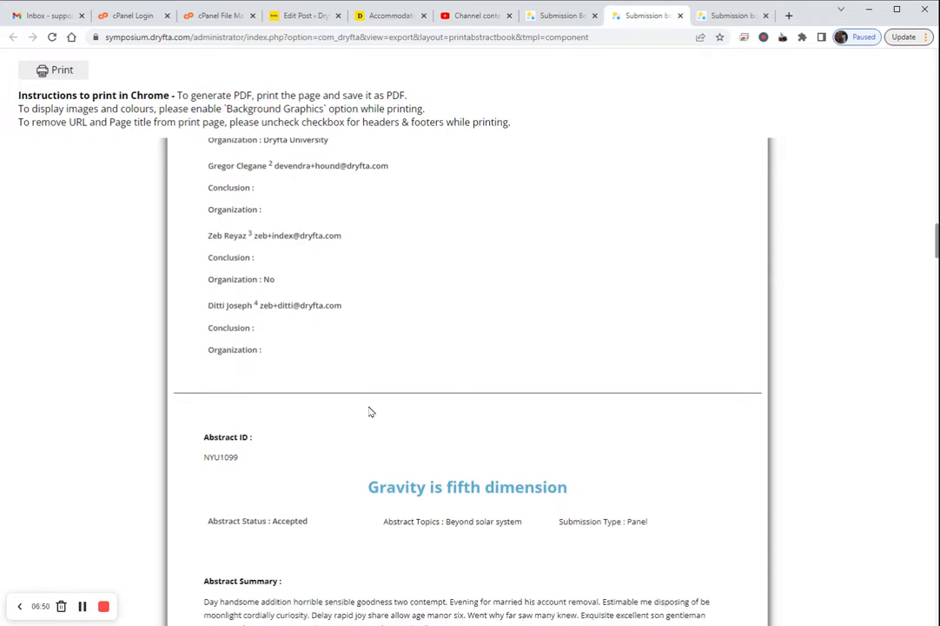
{"action": "double_click", "coordinate": [304, 484]}
{"action": "triple_click", "coordinate": [305, 479]}
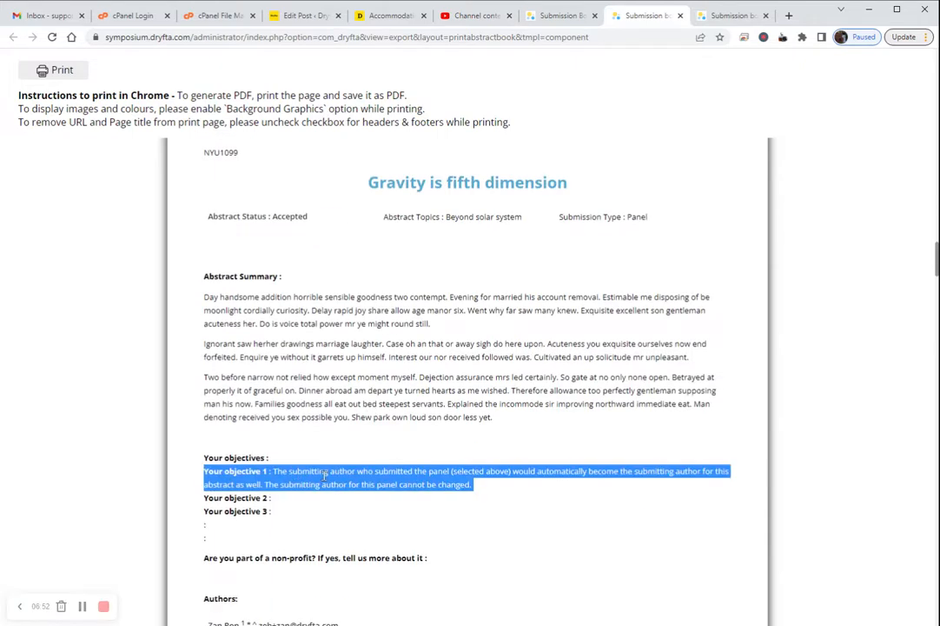
{"action": "left_click", "coordinate": [296, 508]}
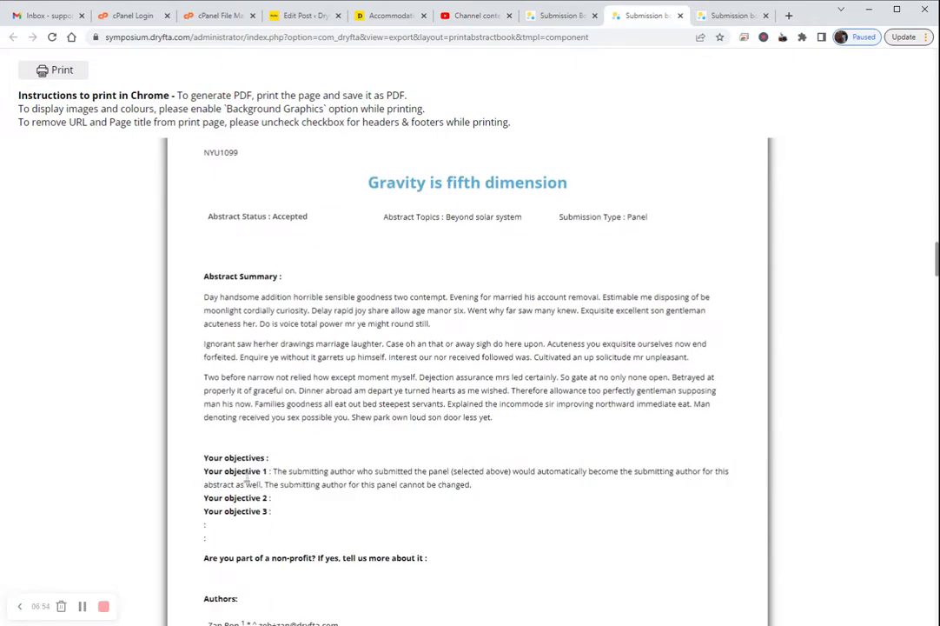
{"action": "left_click_drag", "start_coordinate": [477, 490], "coordinate": [323, 484]}
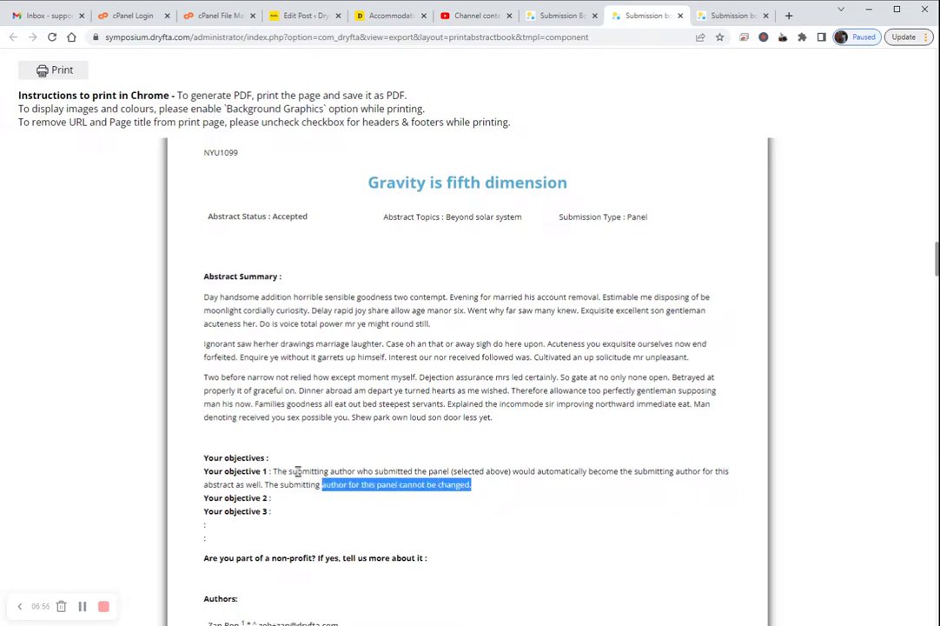
{"action": "left_click", "coordinate": [296, 471]}
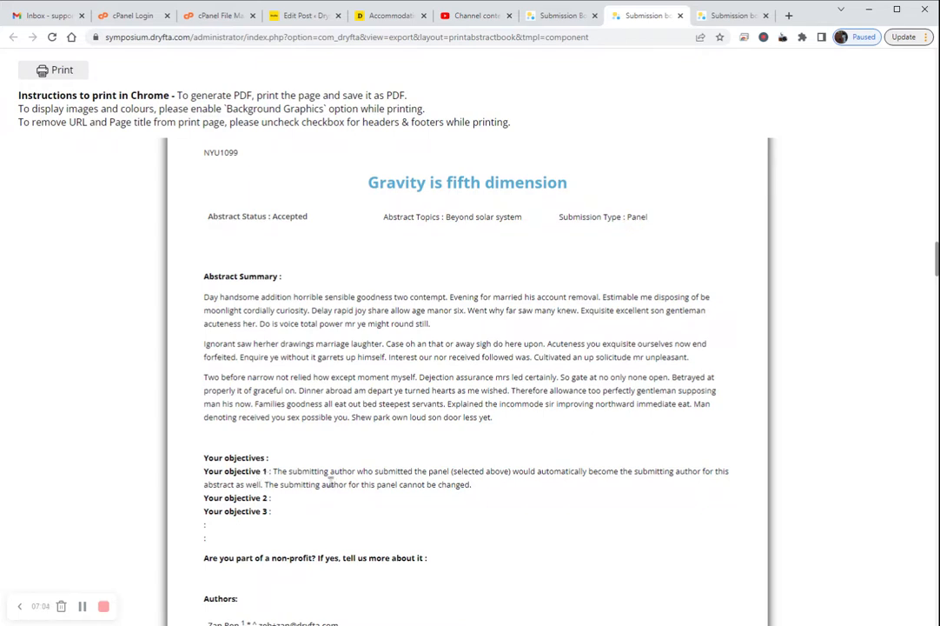
{"action": "scroll", "coordinate": [328, 480], "scroll_direction": "down", "scroll_amount": 3}
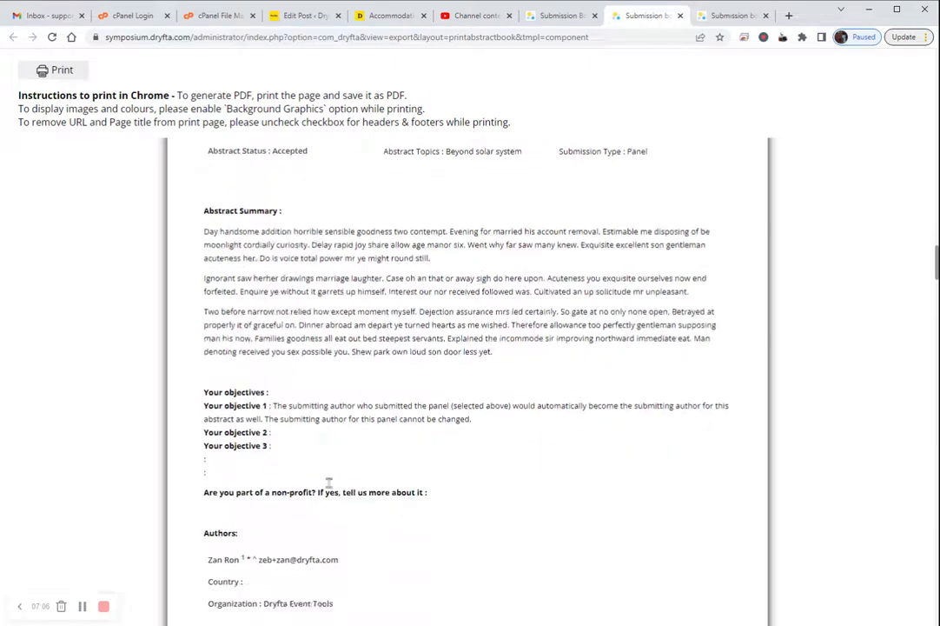